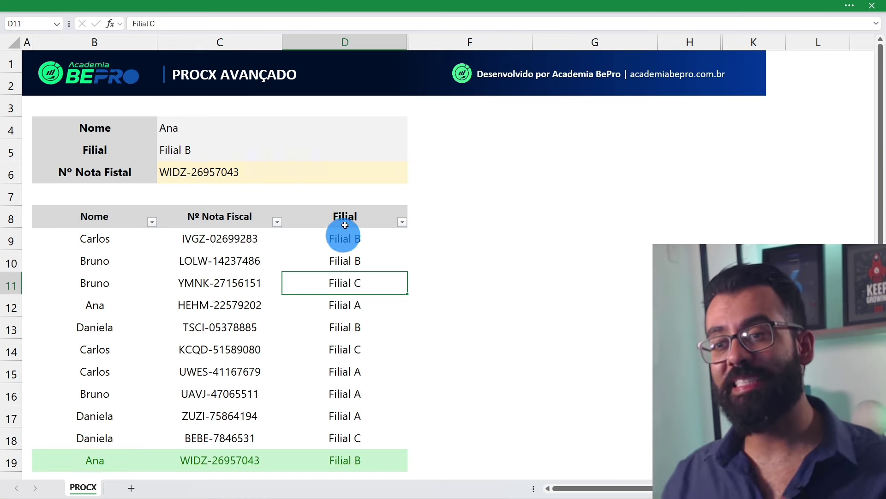
- Set the lookup criteria to Bruno and Filial A using the dropdowns in C4 and C5
left_click(392, 133)
left_click(410, 134)
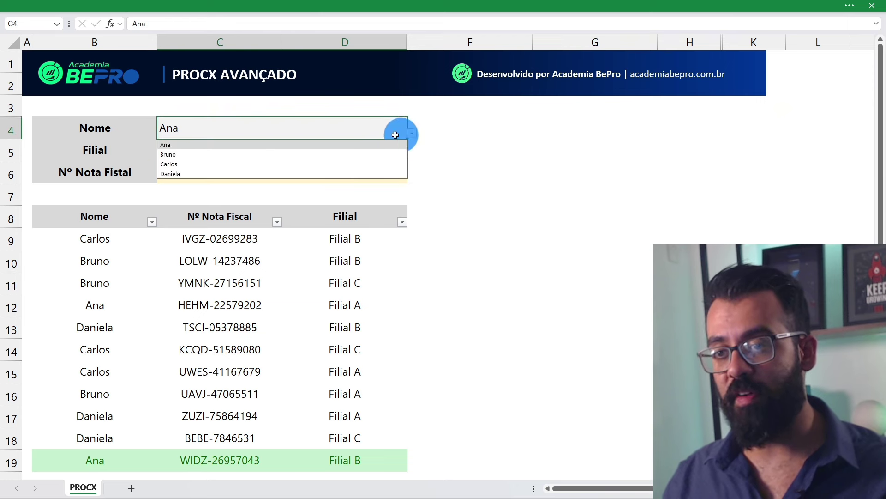
left_click(260, 154)
left_click(302, 152)
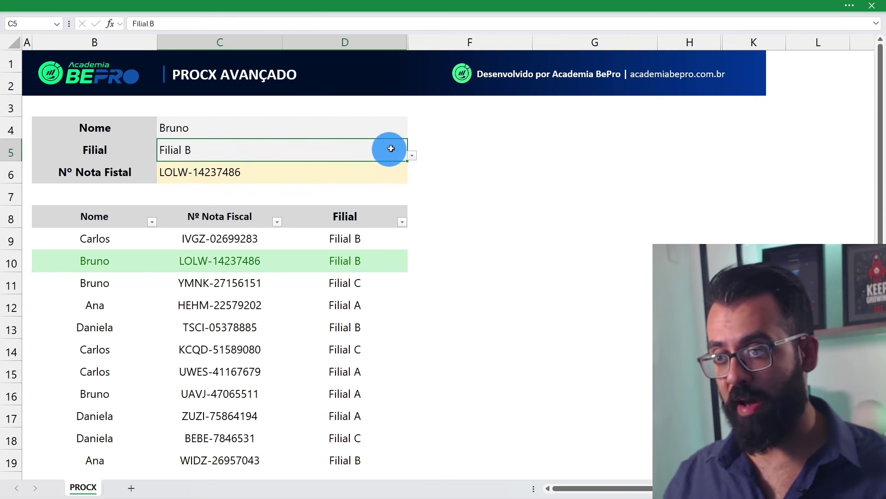
left_click(412, 156)
left_click(272, 169)
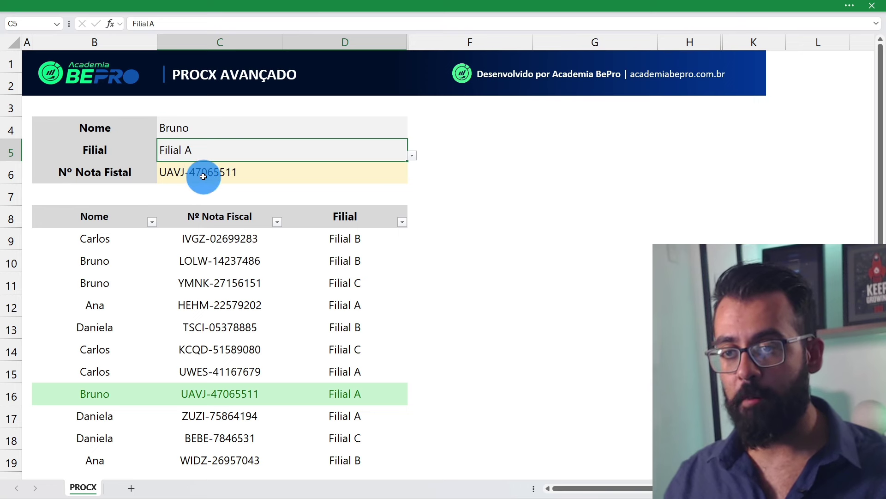
- Change the Nome criterion to Carlos, keeping Filial A
left_click(220, 138)
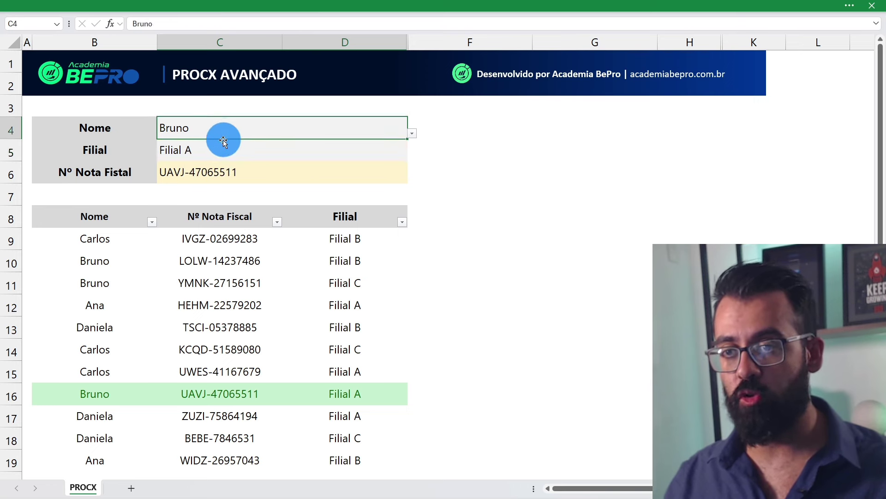
left_click(307, 144)
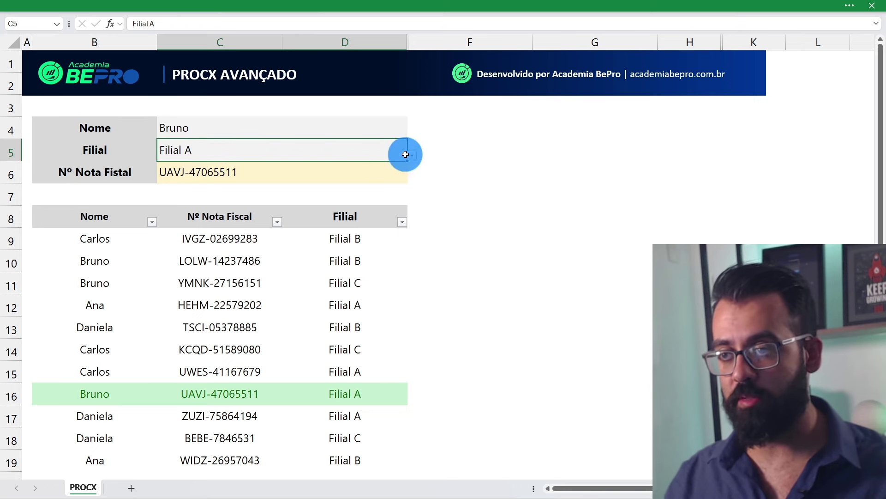
left_click(406, 131)
left_click(410, 133)
left_click(323, 162)
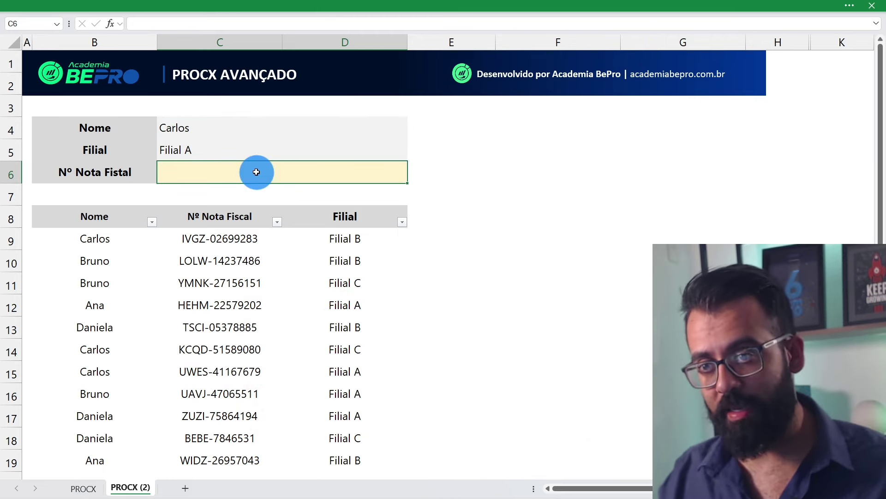
- Set the criteria on PROCX (2) to Bruno and Filial B
left_click(277, 148)
left_click(320, 132)
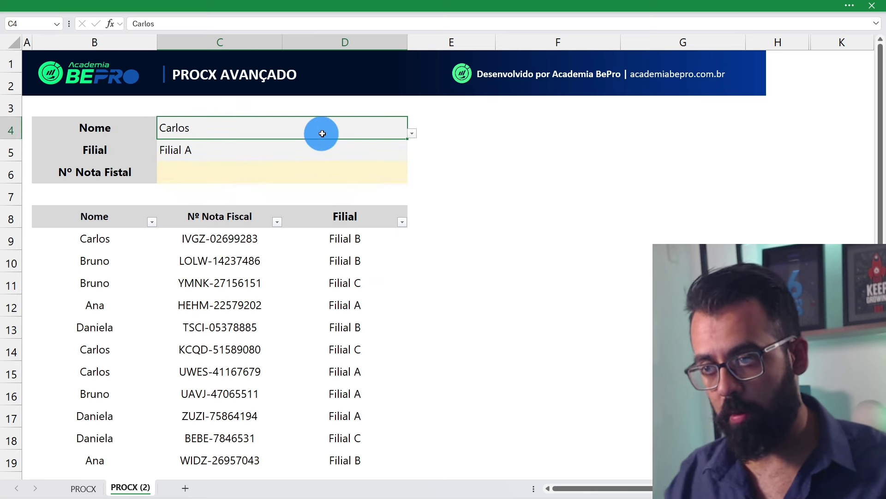
left_click(411, 134)
left_click(245, 154)
left_click(360, 151)
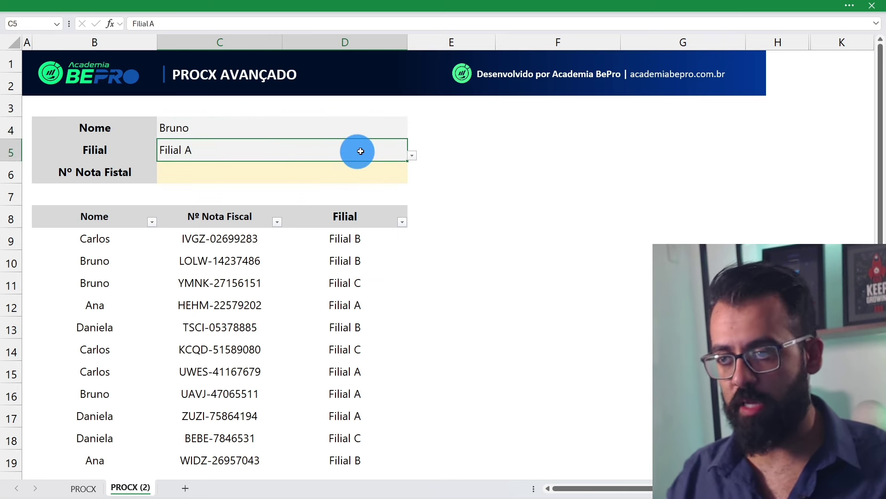
left_click(411, 156)
left_click(246, 160)
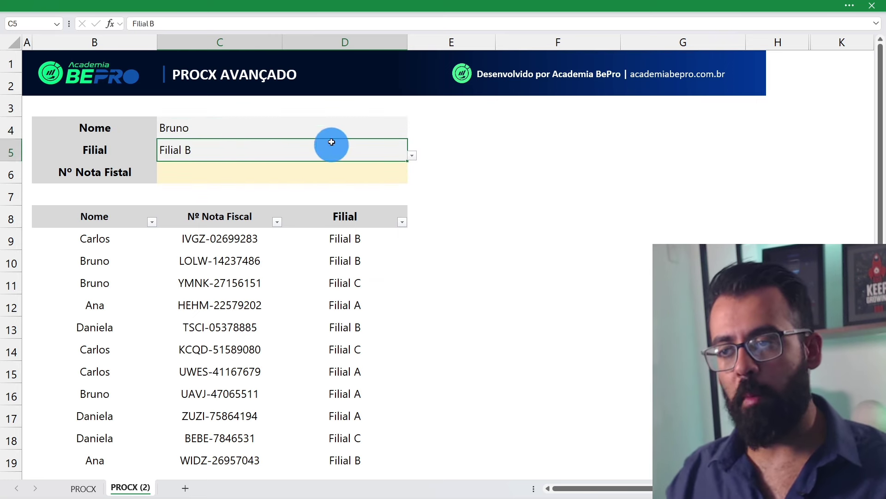
- Switch the criteria to Ana and Filial C and select the invoice result cell
left_click(383, 127)
left_click(412, 133)
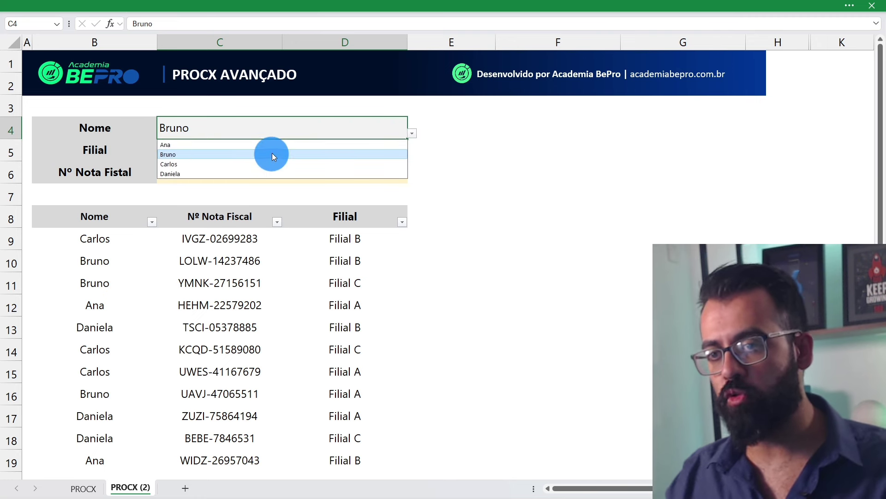
left_click(275, 145)
left_click(346, 149)
left_click(405, 155)
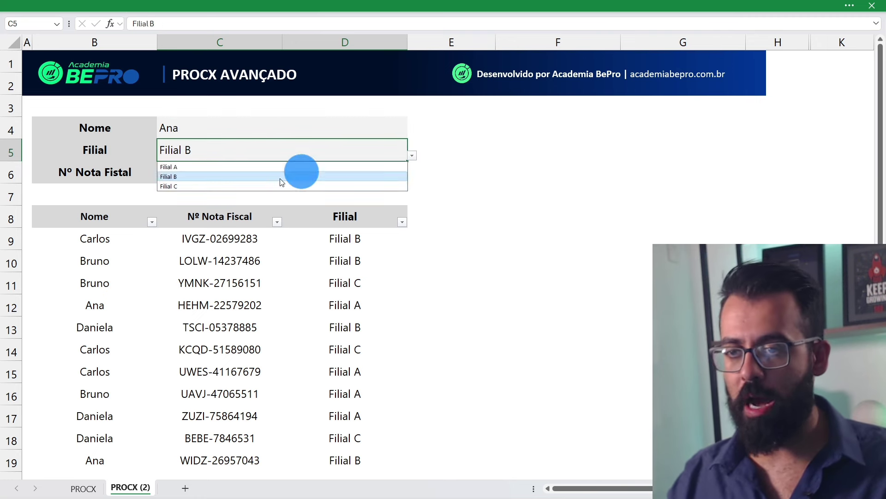
left_click(261, 184)
left_click(264, 181)
type("=")
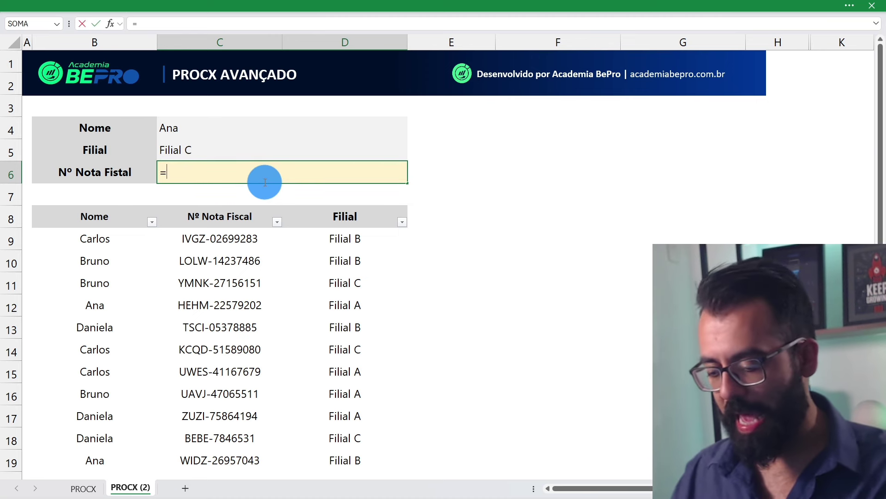
- Enter =PROCX(C4;B9:B19;C9:C19) in C6, returning invoice HEHM-22579202
type("PROCX")
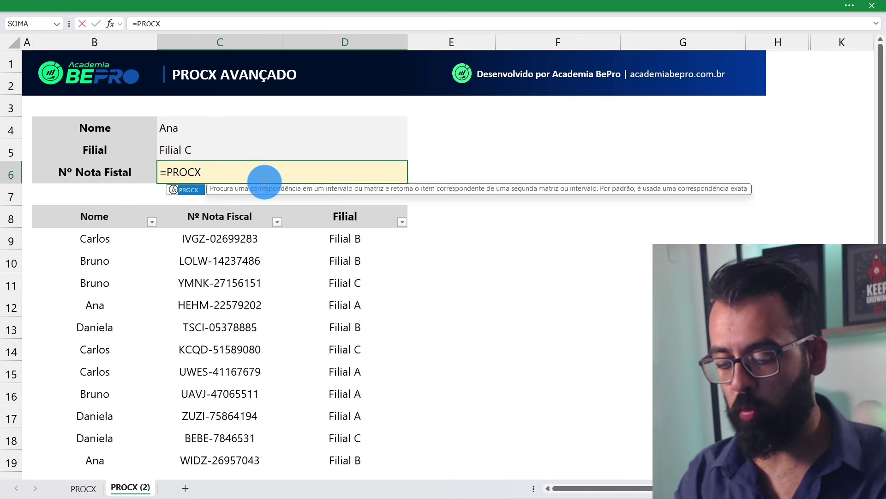
type("(")
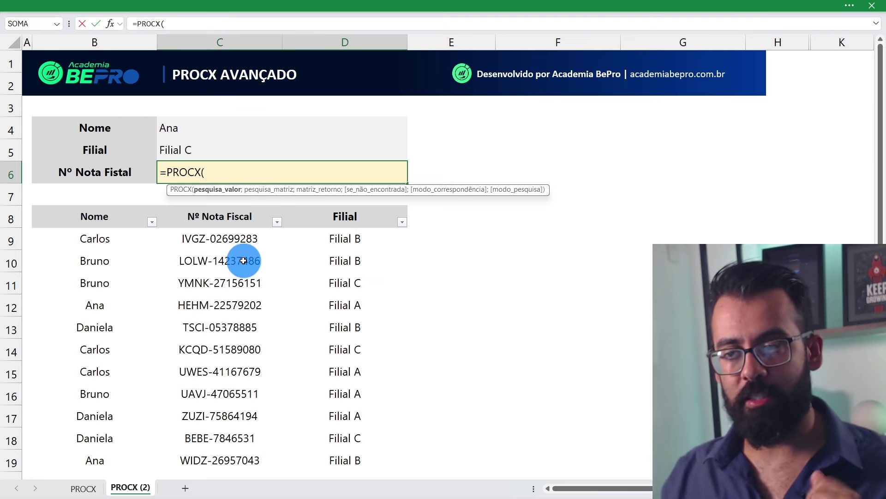
left_click(213, 132)
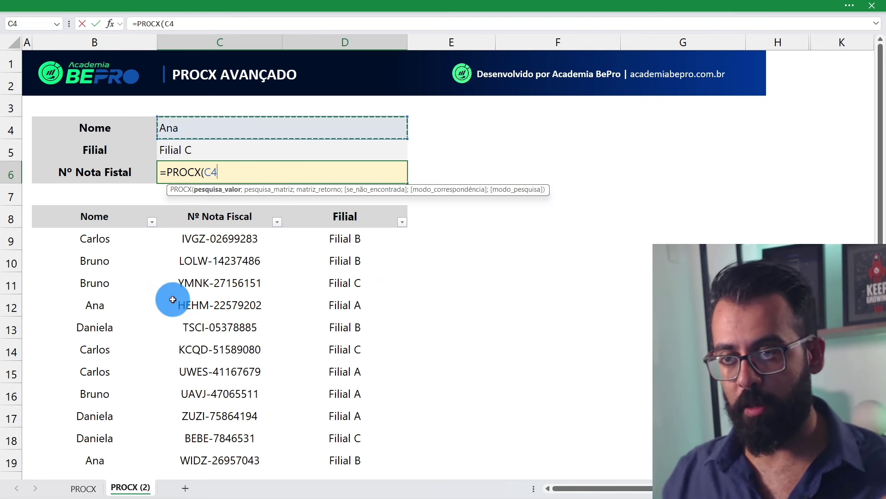
type(";")
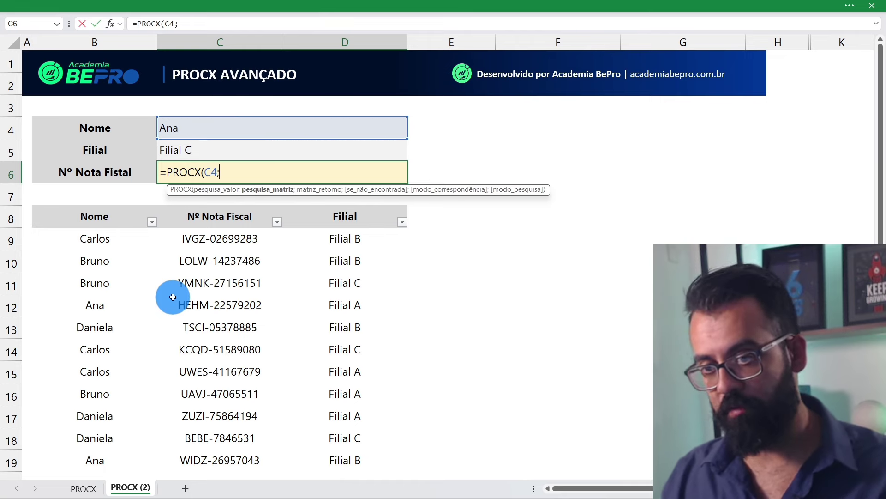
left_click_drag(102, 231, 108, 454)
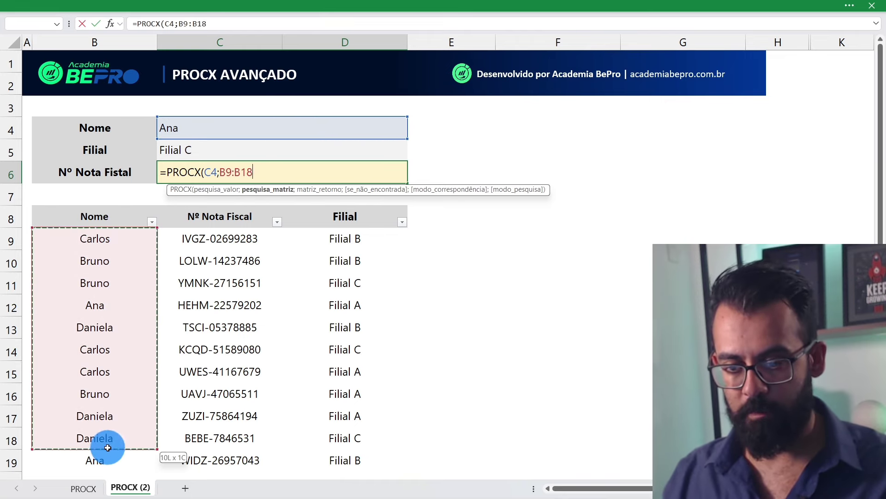
type(";")
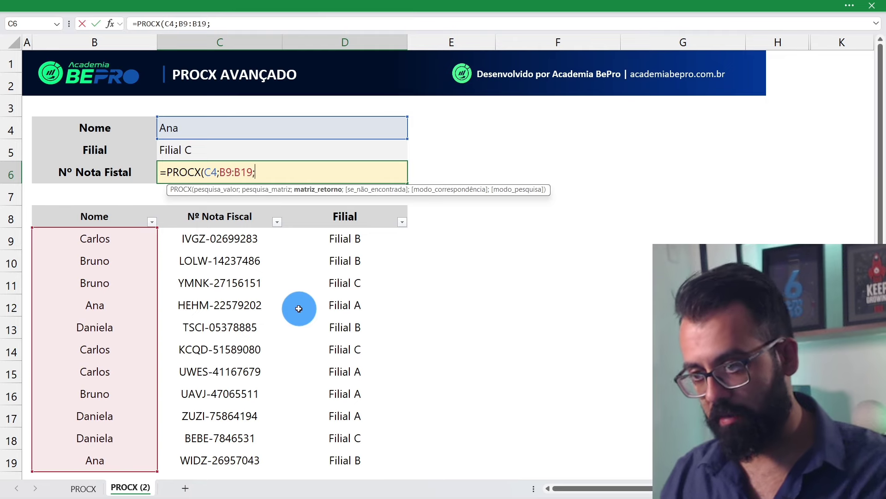
left_click_drag(233, 241, 237, 459)
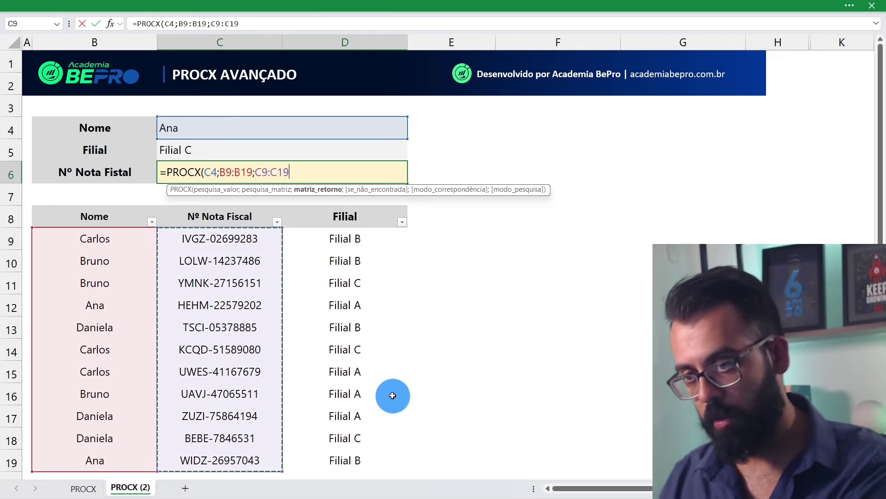
key("Return")
- Highlight Ana's two rows in the table, rows 12 and 19
left_click(404, 132)
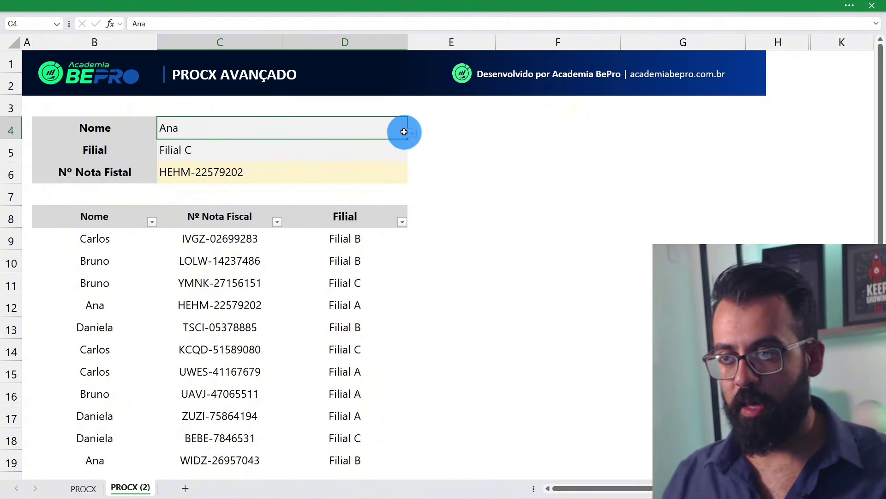
left_click_drag(103, 302, 330, 309)
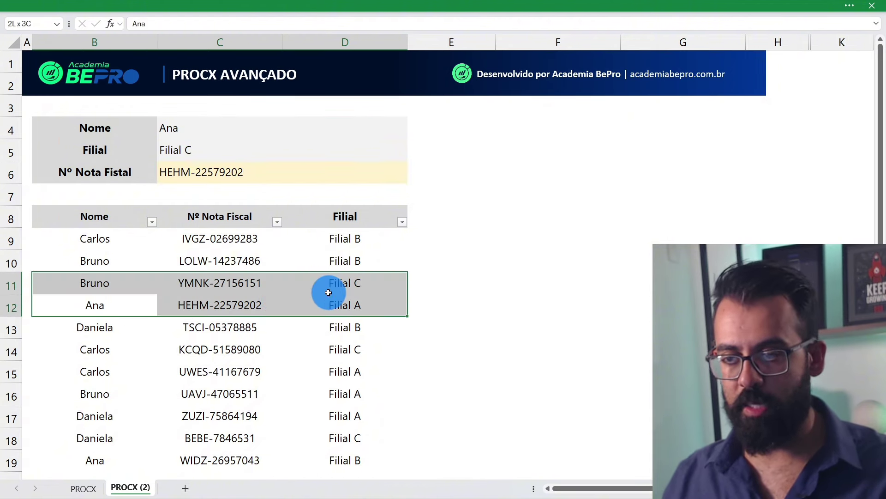
left_click_drag(123, 455, 326, 462, "ctrl")
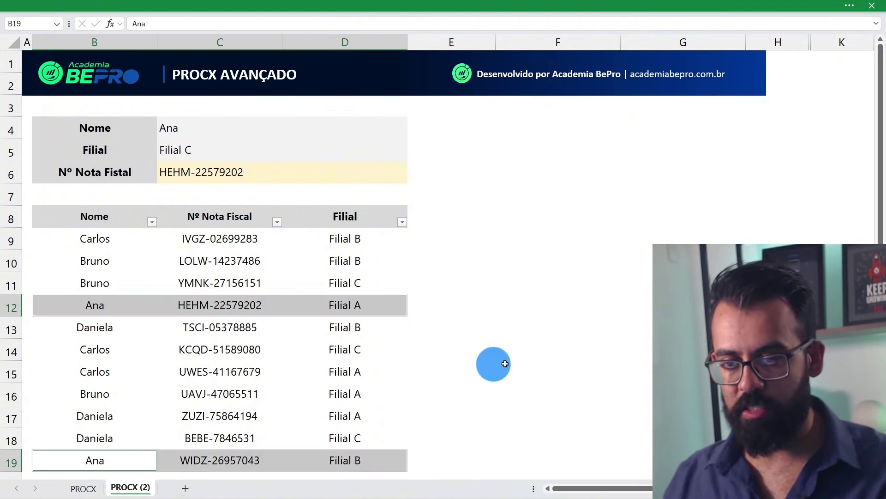
scroll(346, 328, "down", 1)
scroll(346, 328, "up", 1)
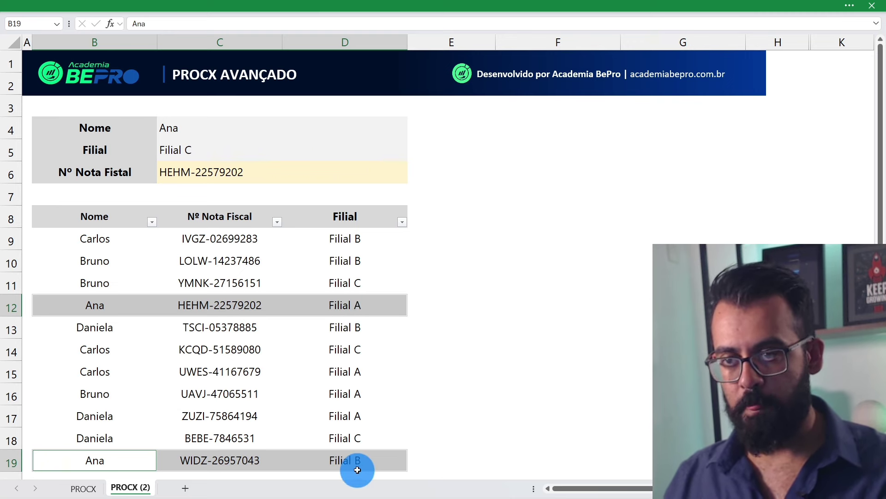
- Set the Filial criterion to Filial B and point out Ana's Filial B and Filial A rows
left_click(346, 147)
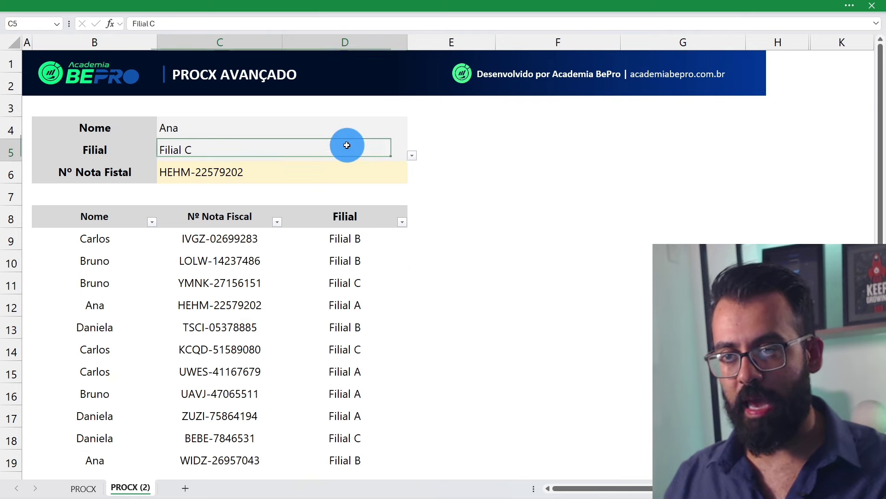
left_click(412, 156)
left_click(183, 176)
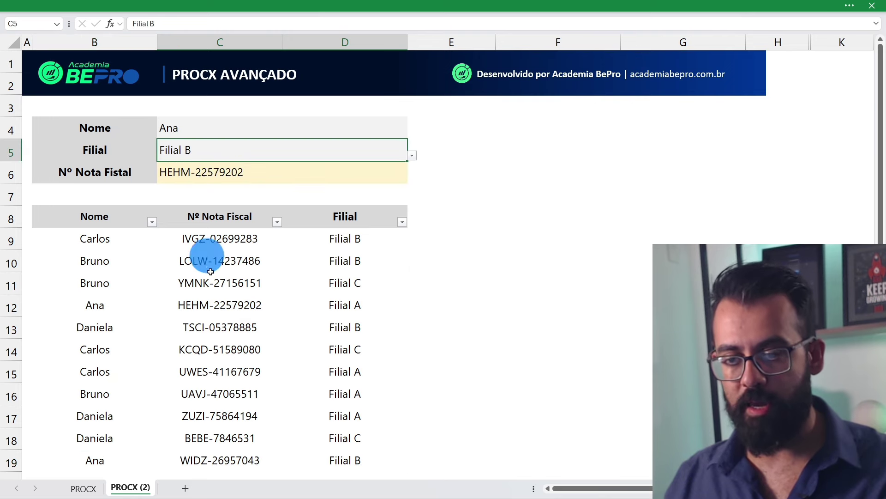
left_click_drag(323, 459, 104, 468)
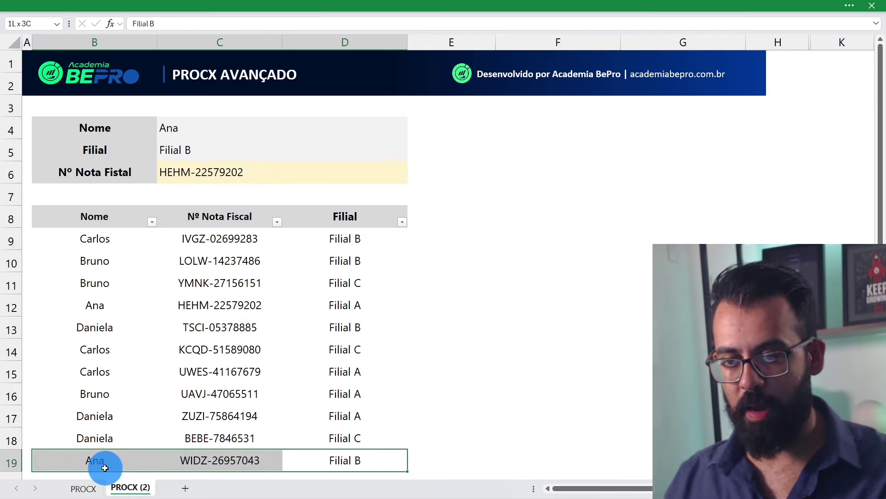
left_click_drag(151, 304, 337, 304)
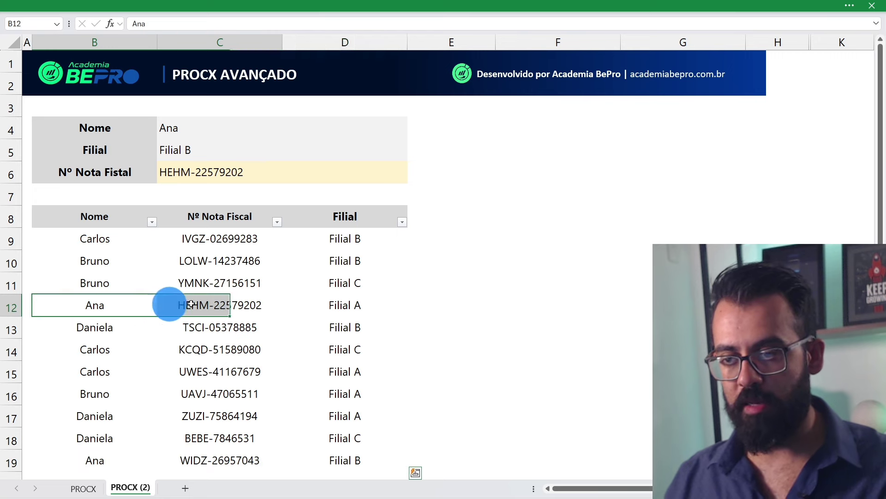
- Change the Filial criterion to Filial A and select C6 to check its formula
left_click(260, 146)
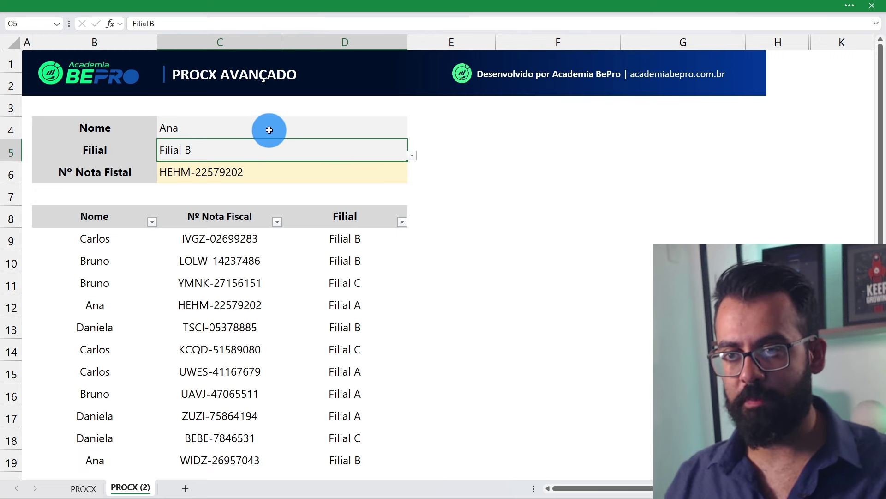
left_click(404, 158)
left_click(389, 161)
left_click(408, 157)
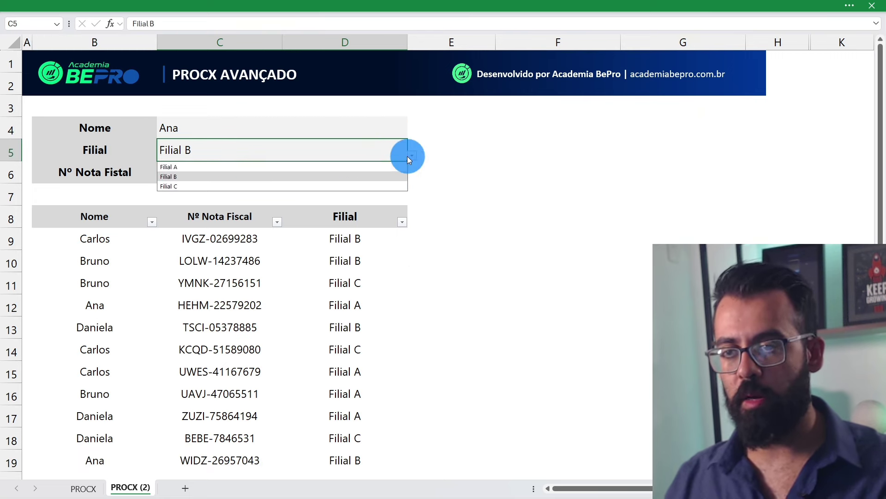
left_click(207, 167)
left_click(233, 171)
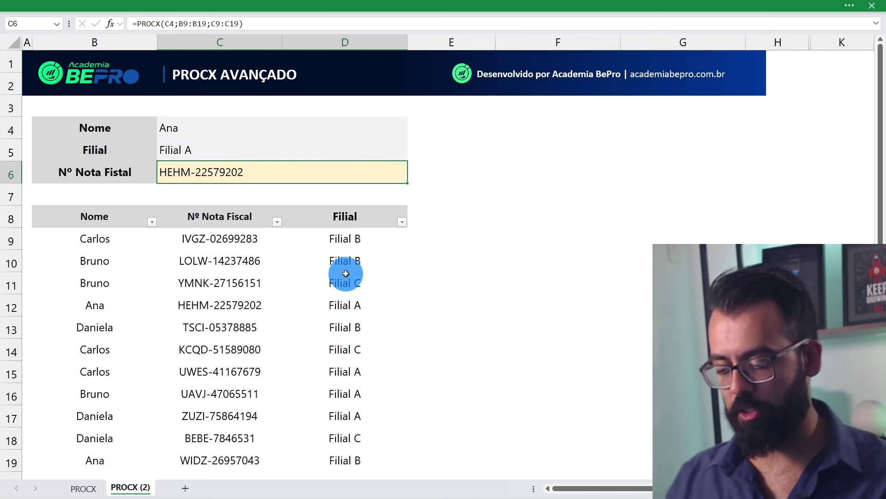
- Clear C6 and start a new formula =PROCX(1; with 1 as the lookup value
key("Delete")
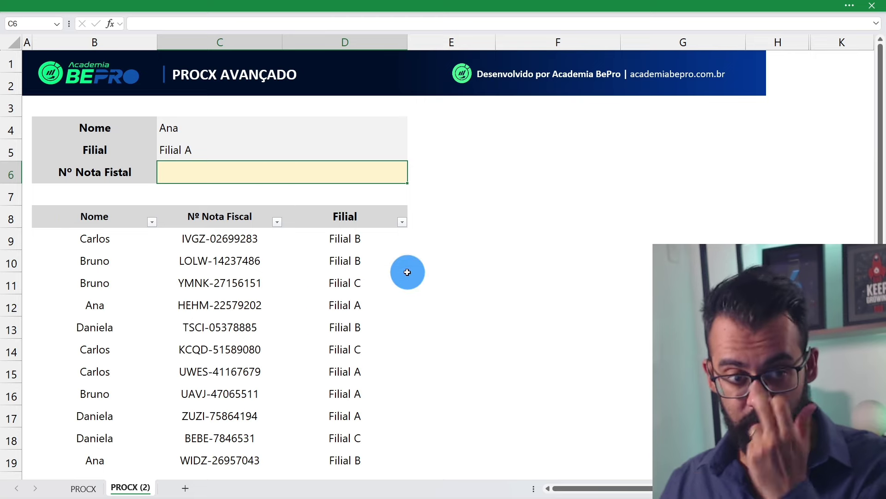
type("=")
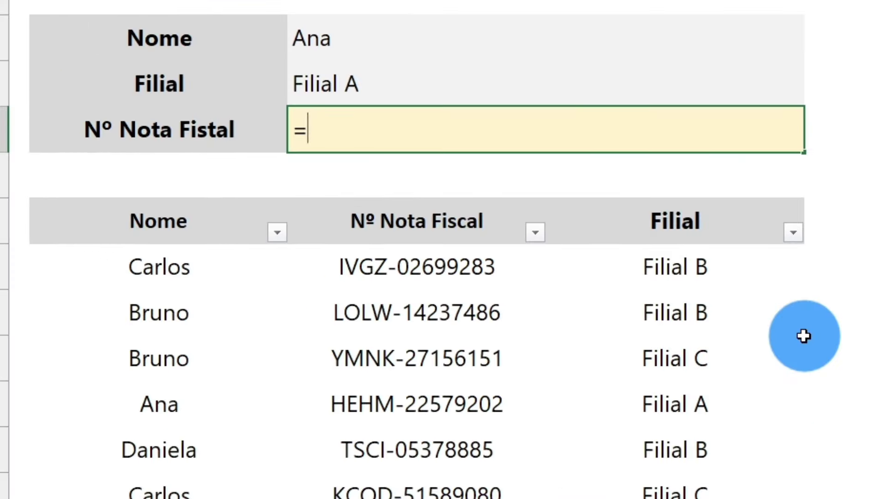
type("PROCX")
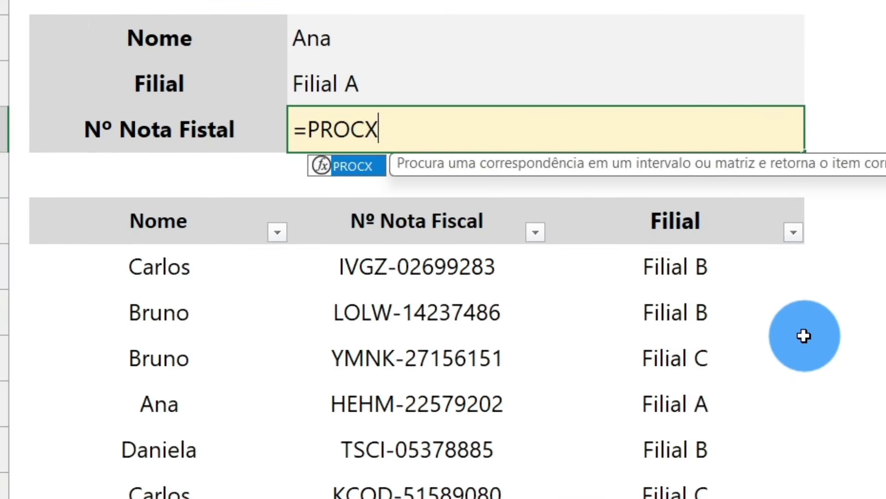
type("(")
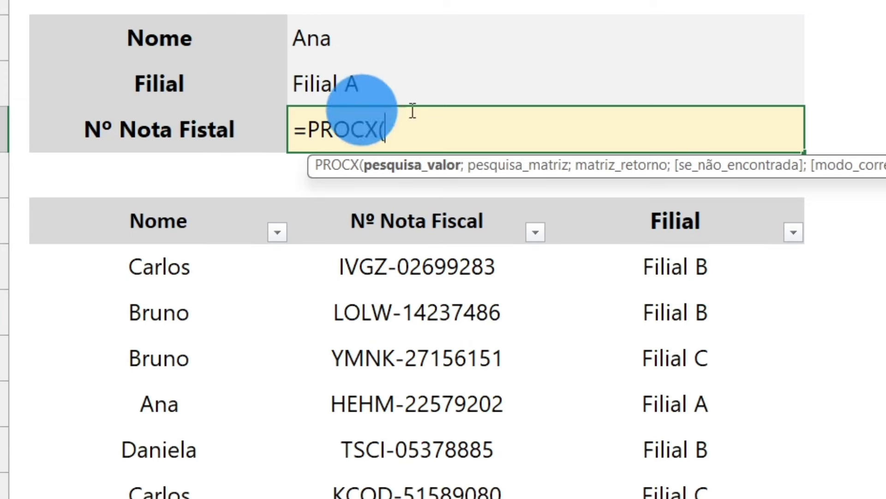
left_click(457, 39)
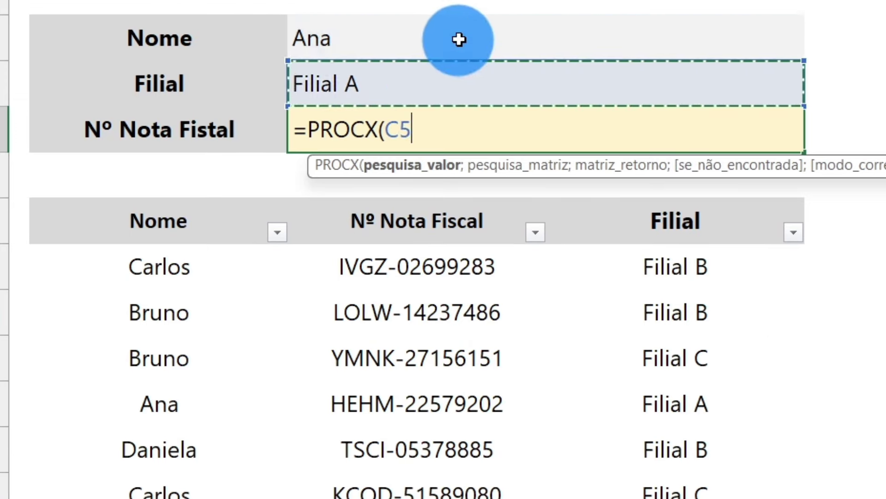
key("BackSpace")
key("BackSpace")
type("1")
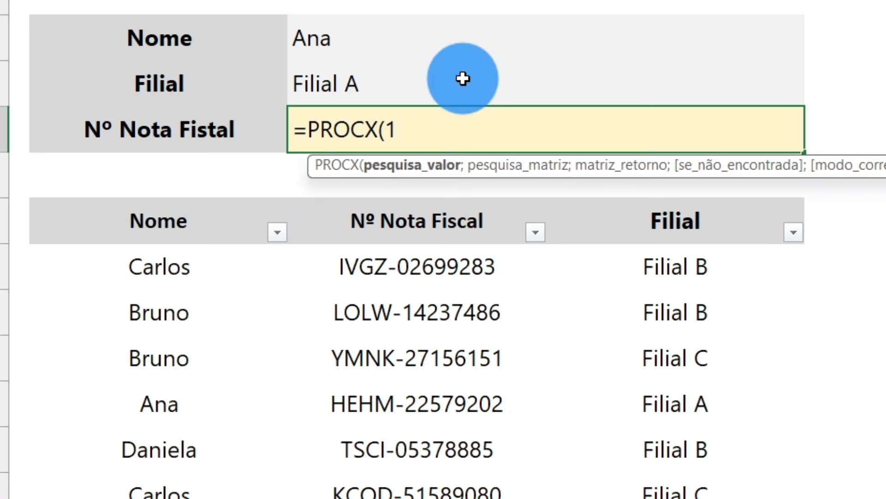
type(";(")
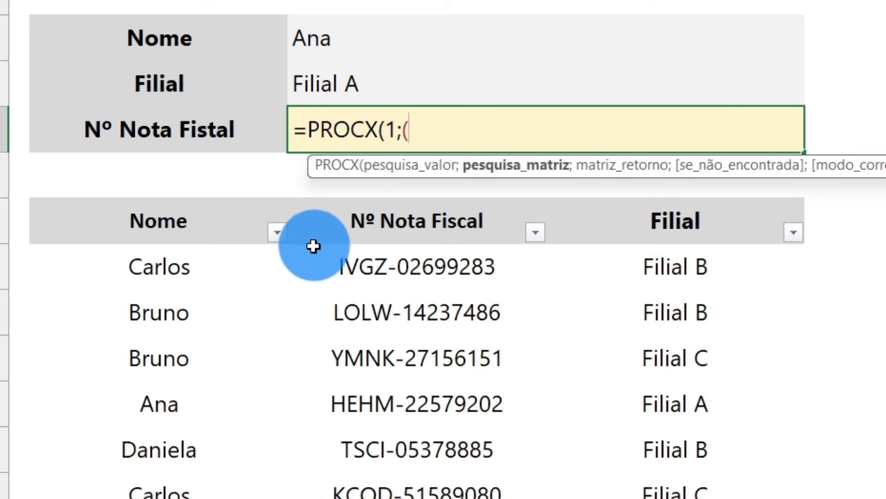
- Add the lookup array (B9:B19=C4)*(D9:D19=C5) to the PROCX formula
left_click_drag(217, 277, 185, 498)
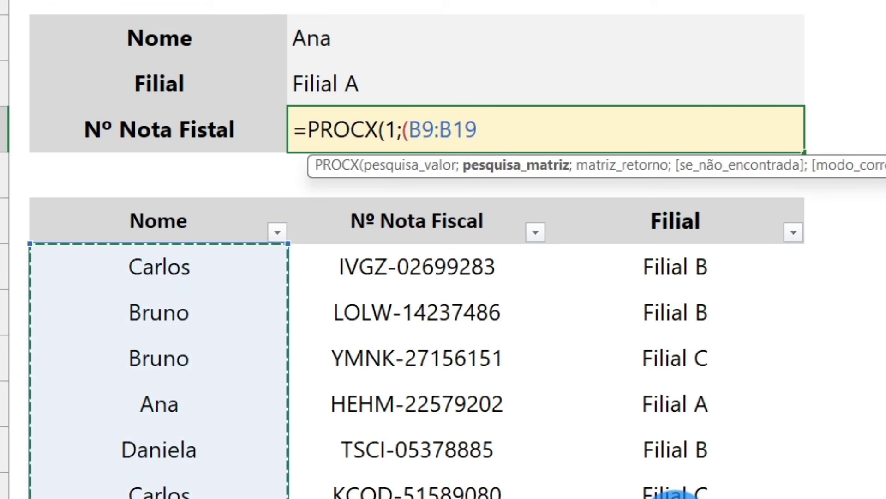
type("=")
left_click(375, 40)
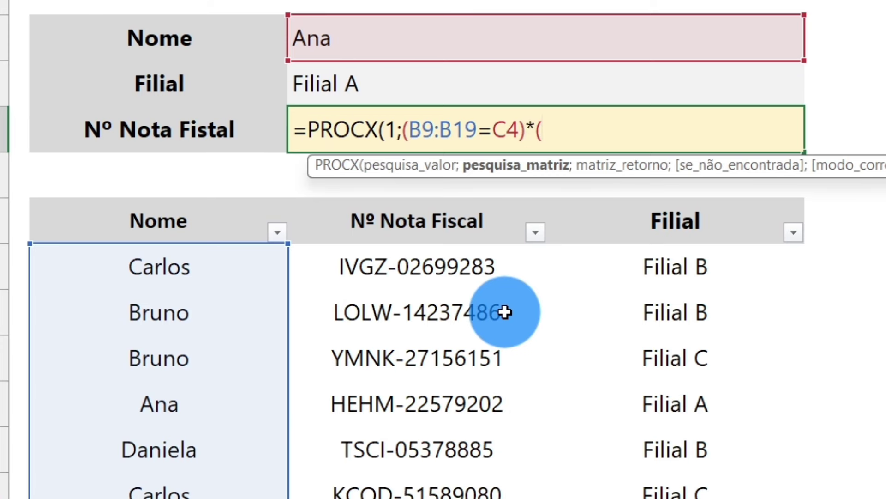
left_click_drag(641, 285, 646, 496)
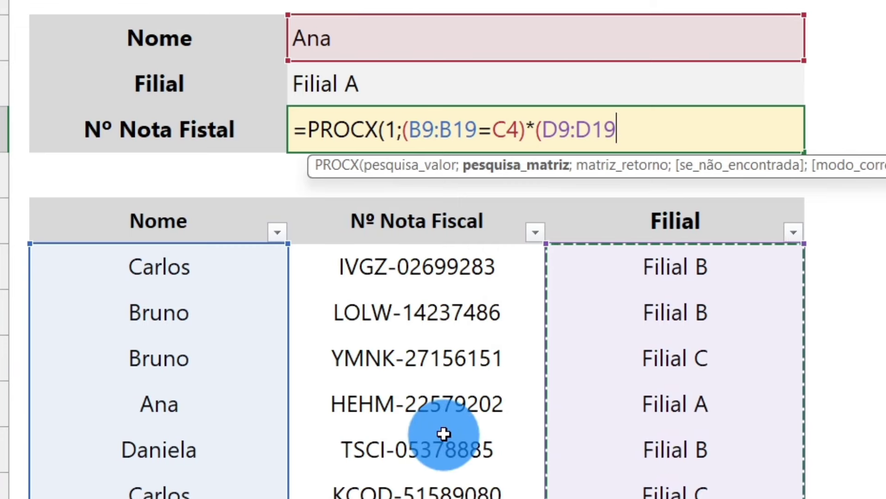
type("=")
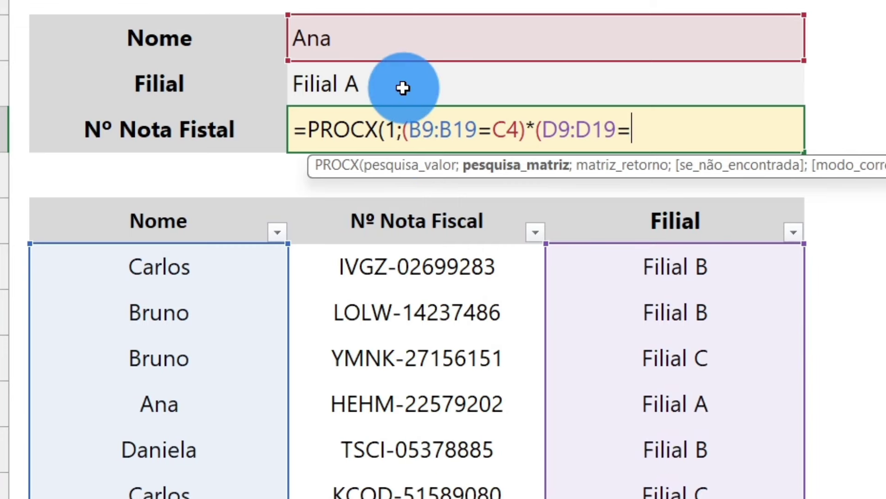
left_click(401, 88)
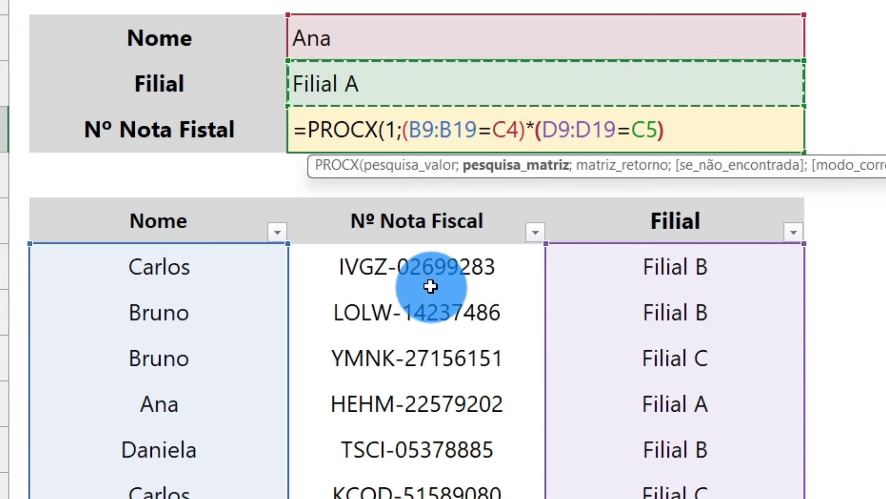
key("F2")
type("*(")
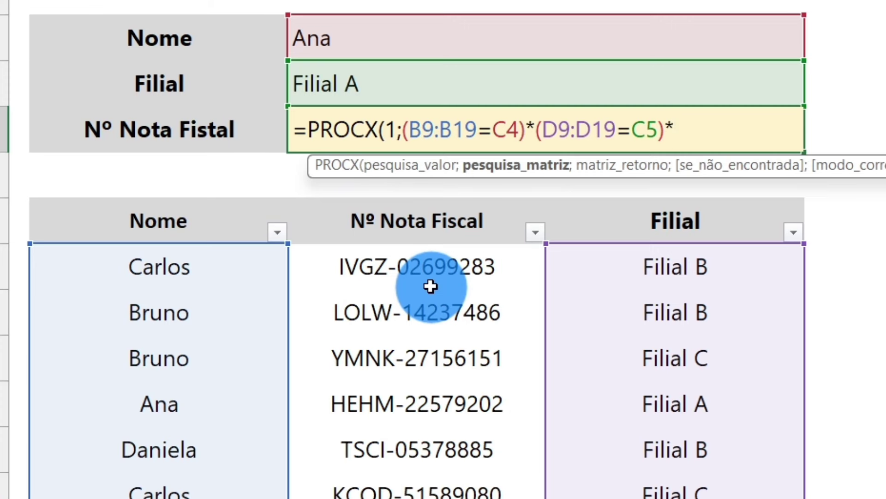
type("F9:F19=")
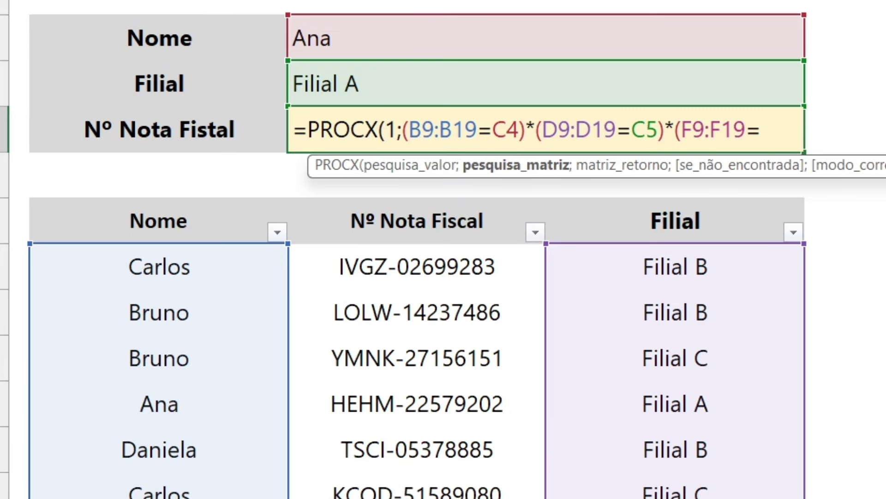
key("BackSpace")
key("BackSpace")
key("BackSpace")
key("BackSpace")
key("BackSpace")
key("BackSpace")
key("BackSpace")
key("BackSpace")
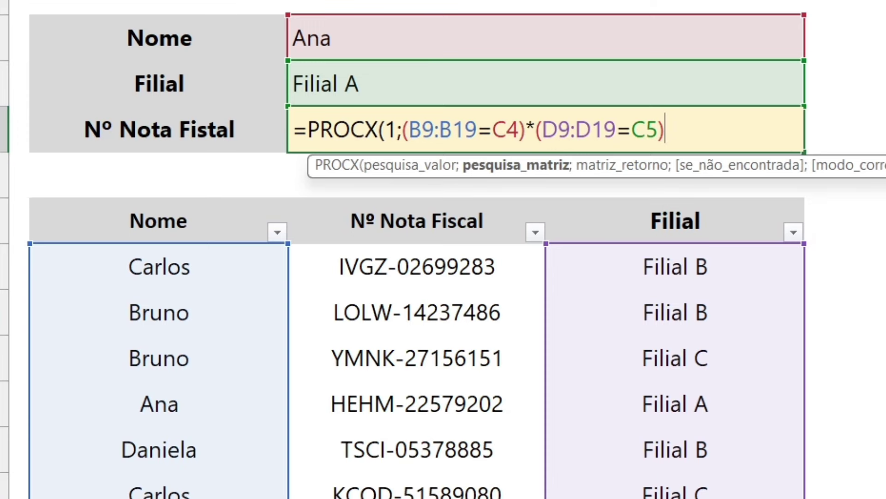
- Finish the formula with return range C9:C19 and a not-found text, returning HEHM-22579202 for Ana in Filial A
type(";")
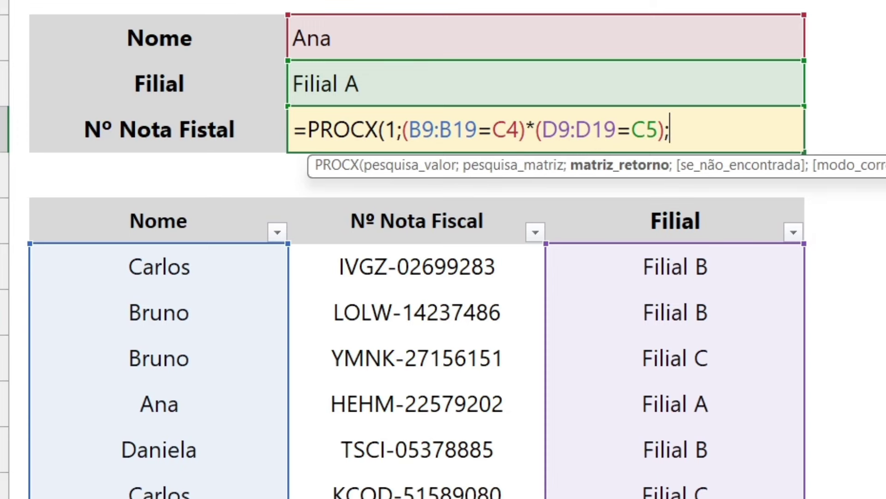
left_click_drag(456, 257, 447, 498)
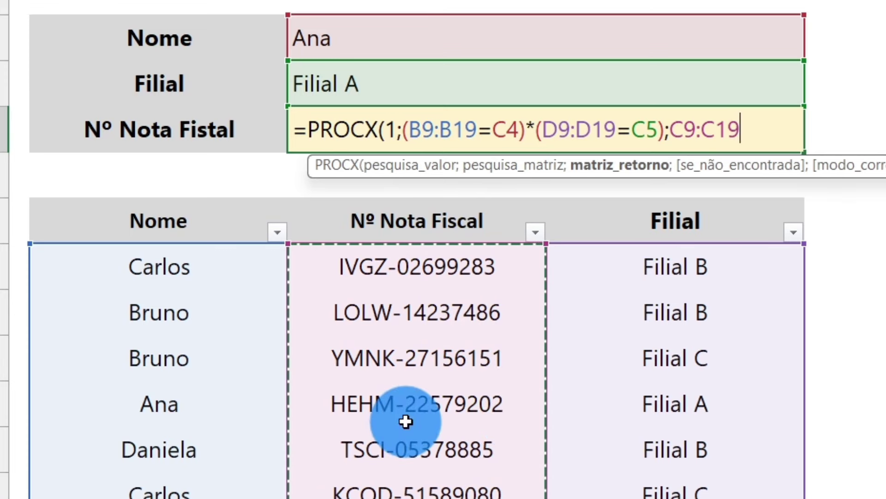
type(";\"N")
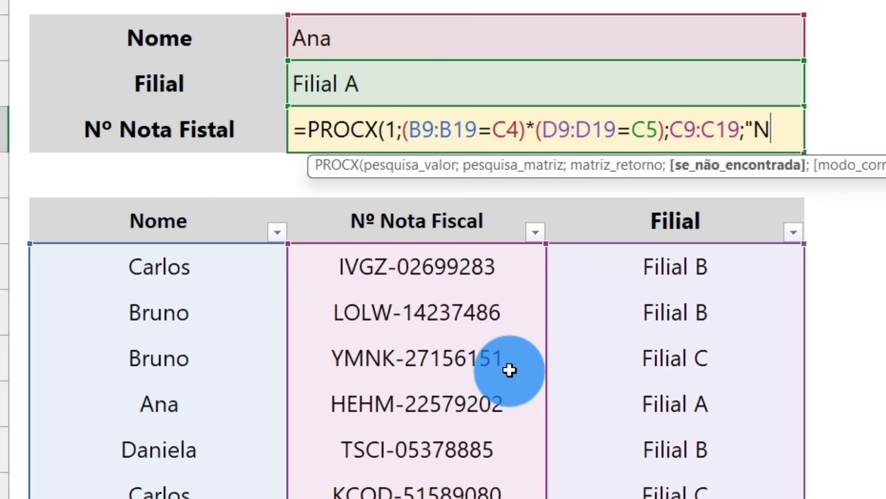
type("encontra")
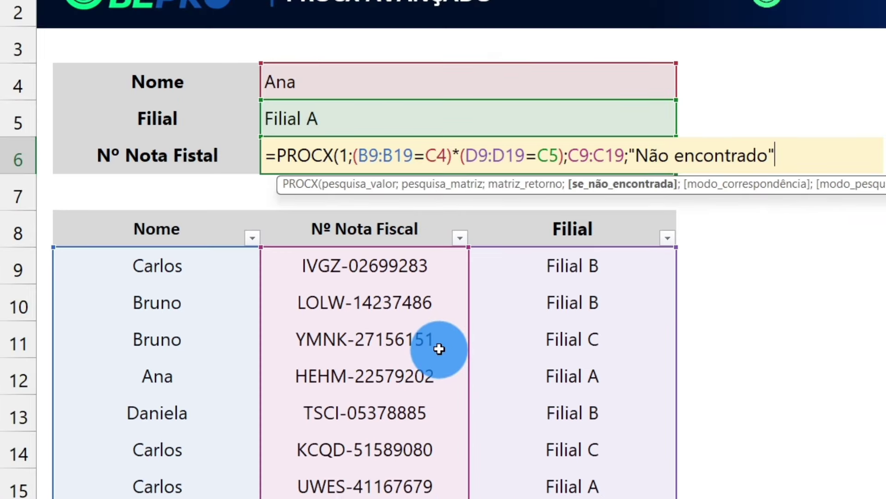
type(")")
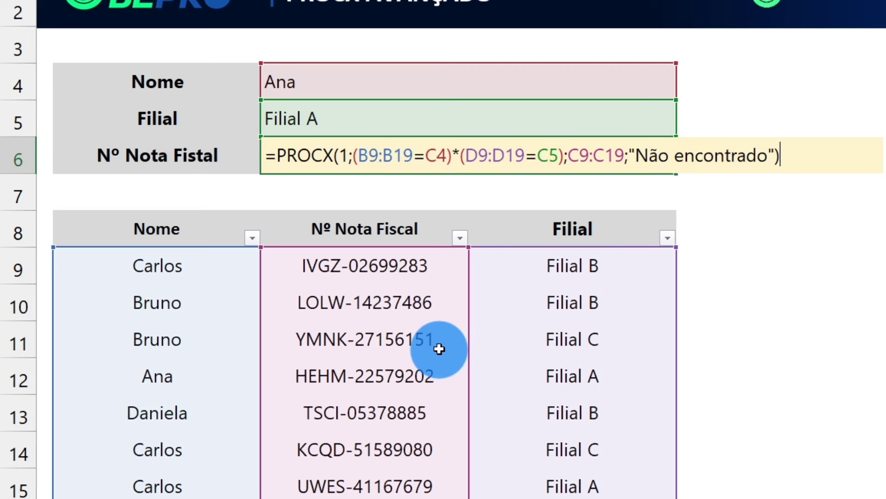
key("ctrl+Return")
left_click_drag(205, 373, 571, 367)
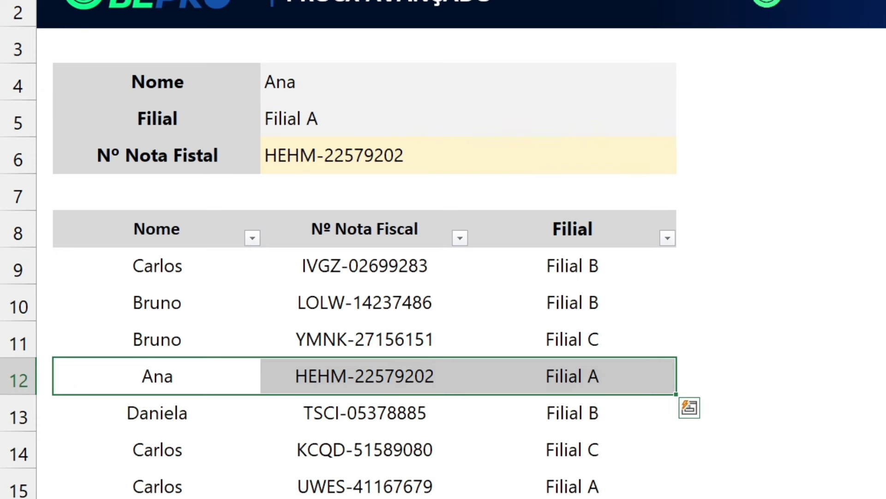
- Try Filial B, then Filial C, which yields the Não encontrado result
key("ctrl+Home")
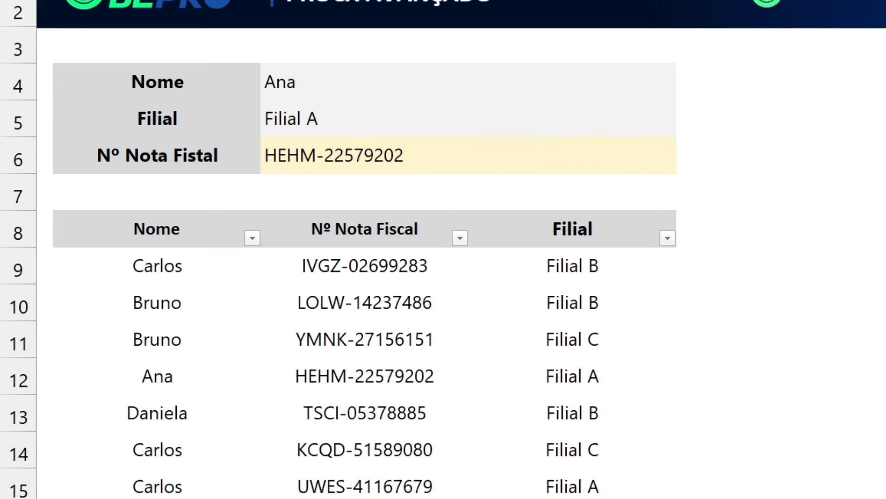
left_click(462, 117)
left_click(684, 128)
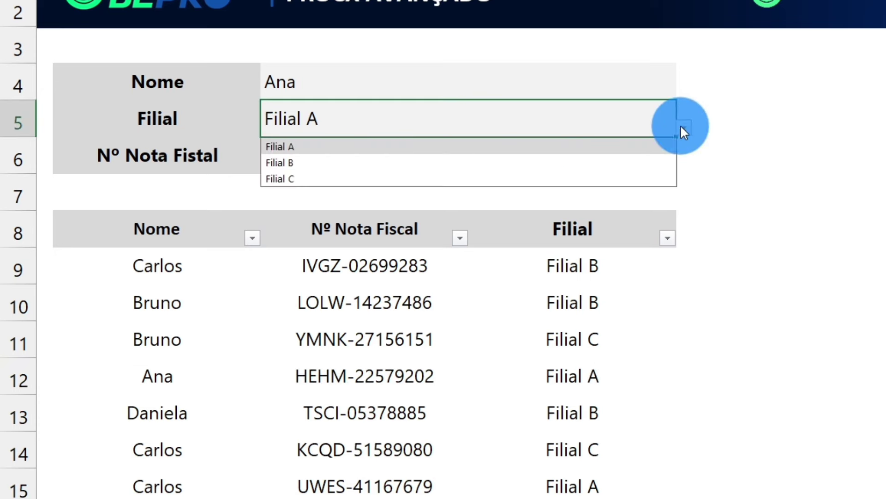
left_click(344, 163)
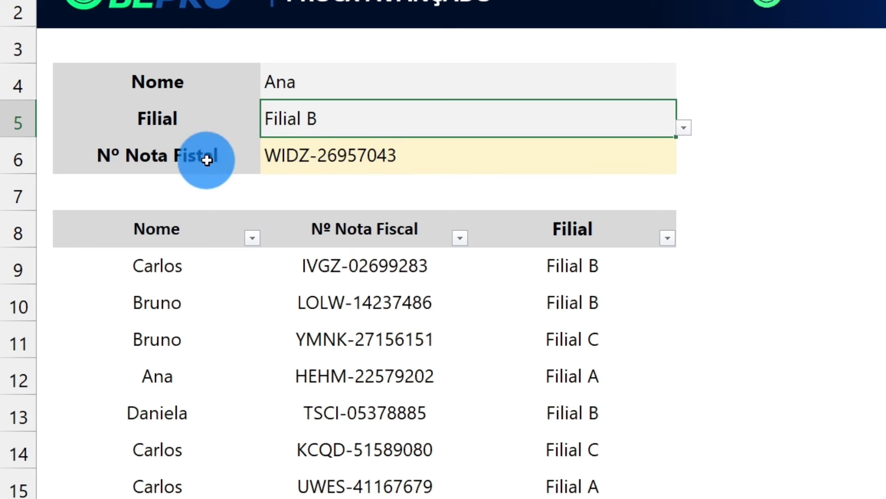
left_click(683, 128)
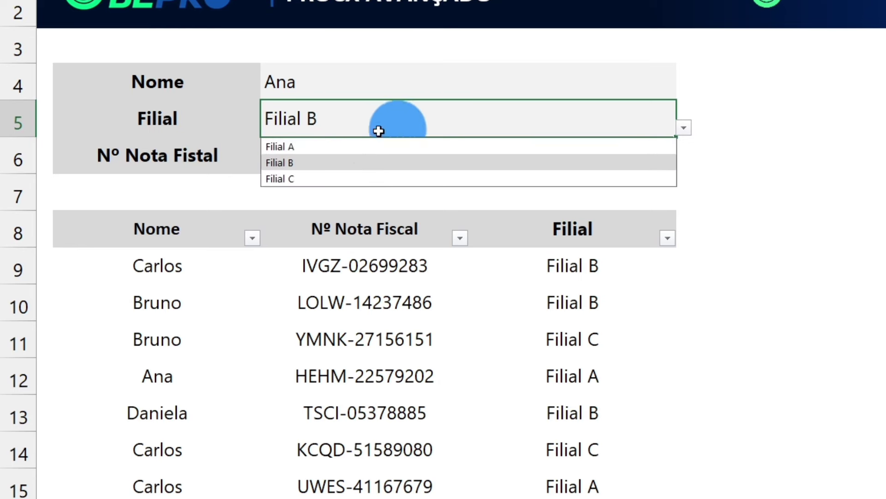
left_click(326, 180)
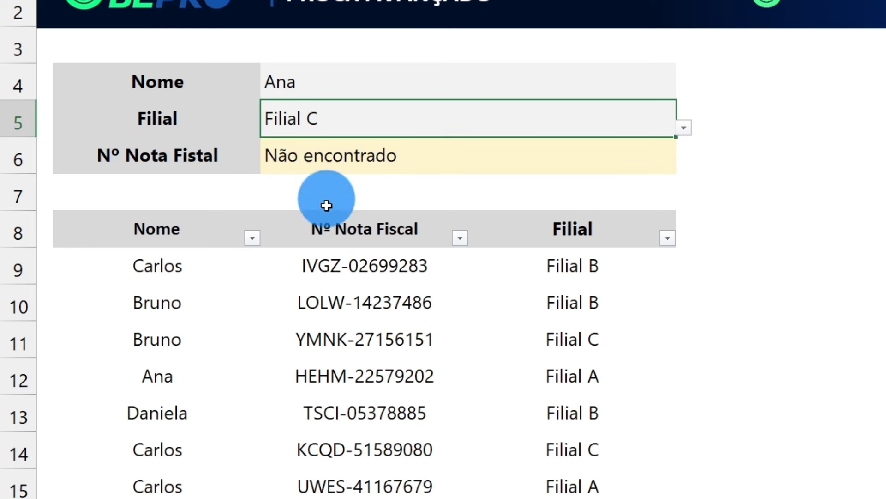
left_click(376, 158)
- Set the criteria to Bruno and Filial B, giving invoice LOLW-14237486
left_click(538, 81)
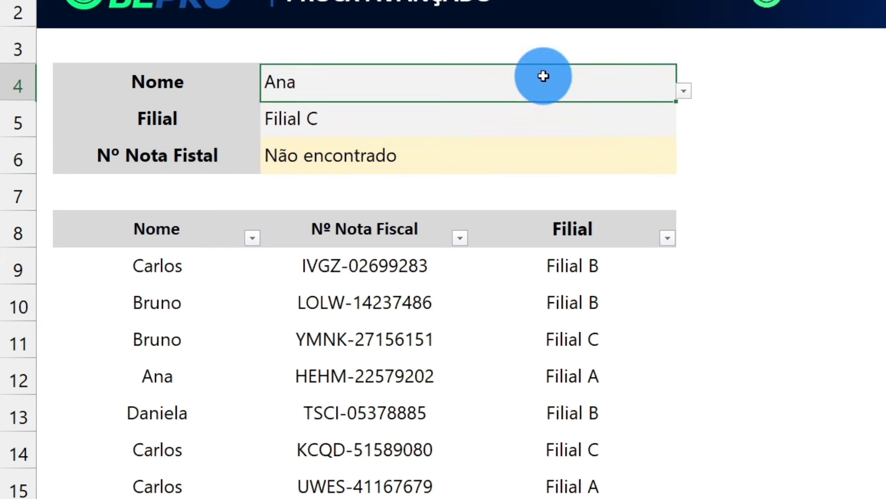
left_click(684, 93)
left_click(450, 123)
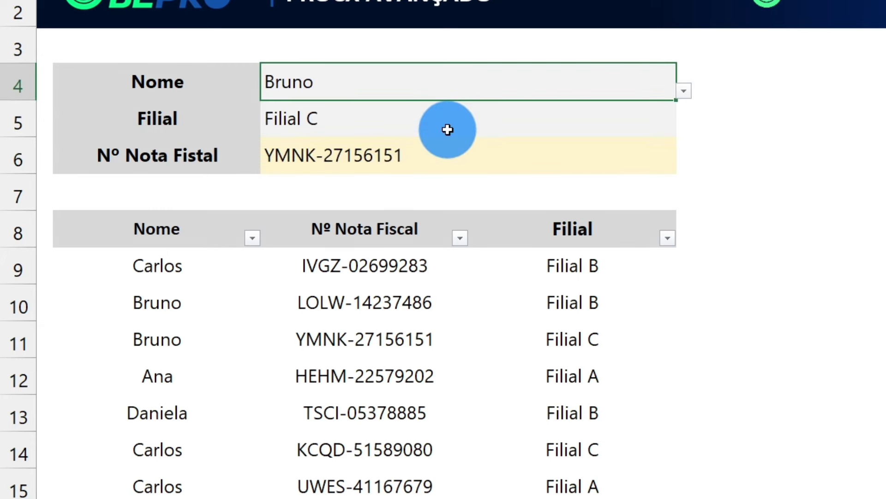
left_click(612, 120)
left_click(683, 128)
left_click(409, 161)
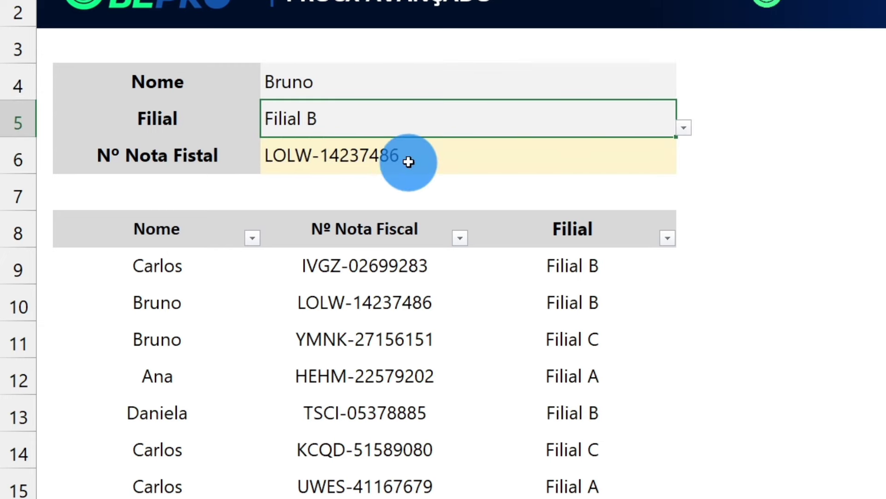
left_click(410, 157)
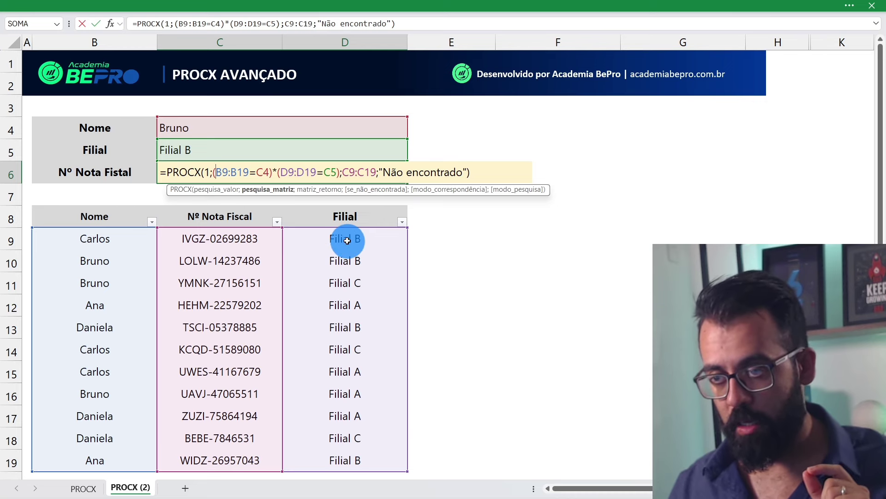
- Highlight the (D9:D19=C5) condition in C6's formula, exit unchanged, and select E9
left_click_drag(278, 172, 340, 172)
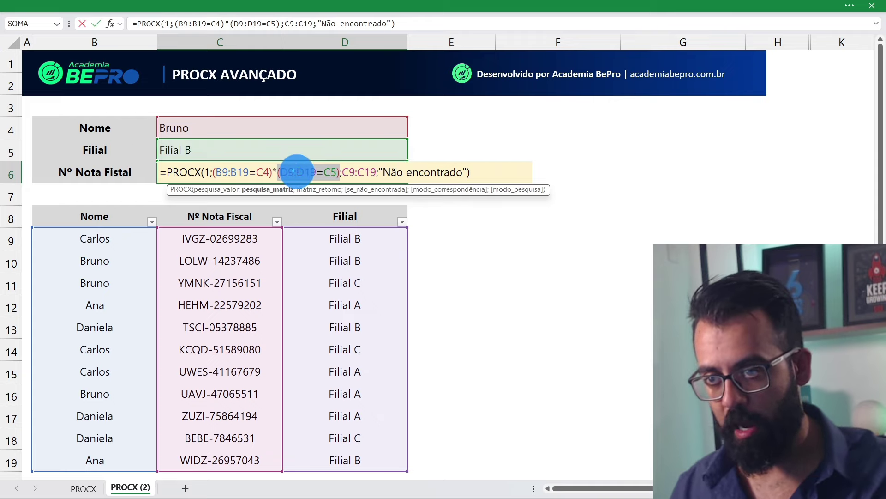
key("Escape")
left_click(489, 239)
type("=")
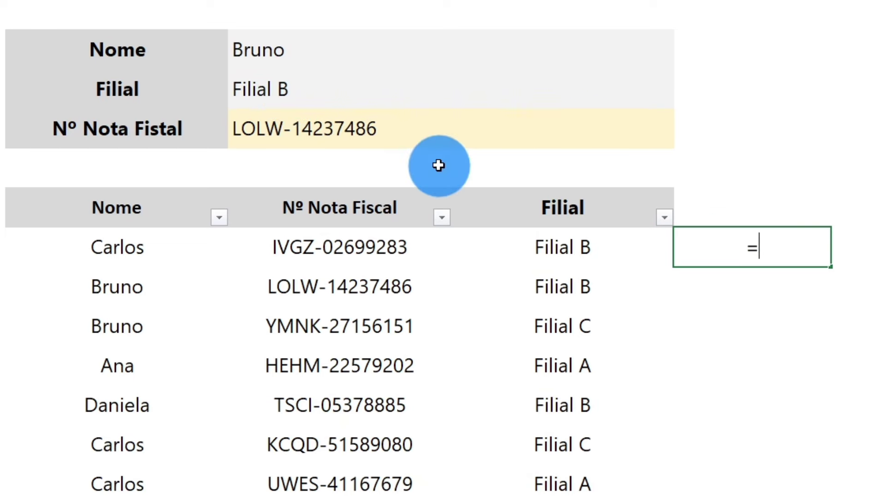
- Enter =(D9:D19=C5) in E9 so VERDADEIRO/FALSO flags spill down E9:E19
type("(D9:D19=C5)")
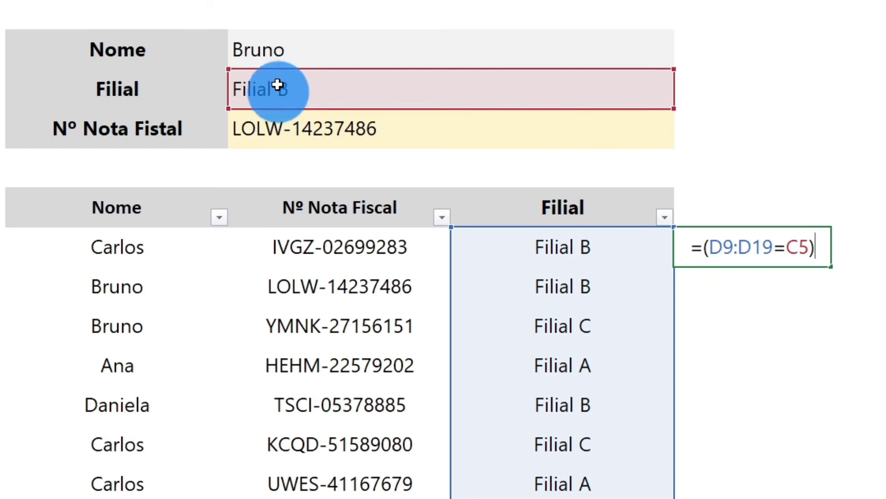
key("Return")
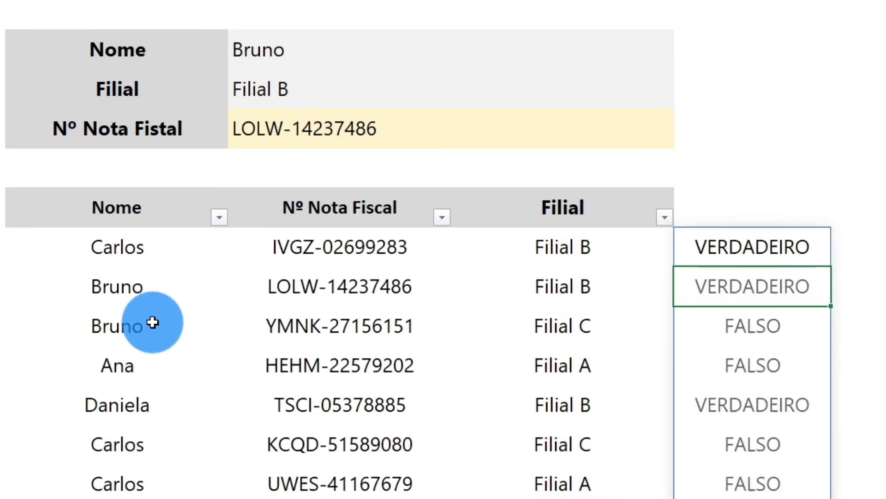
mouse_move(652, 253)
left_mouse_down()
mouse_move(576, 289)
mouse_move(447, 455)
left_mouse_up()
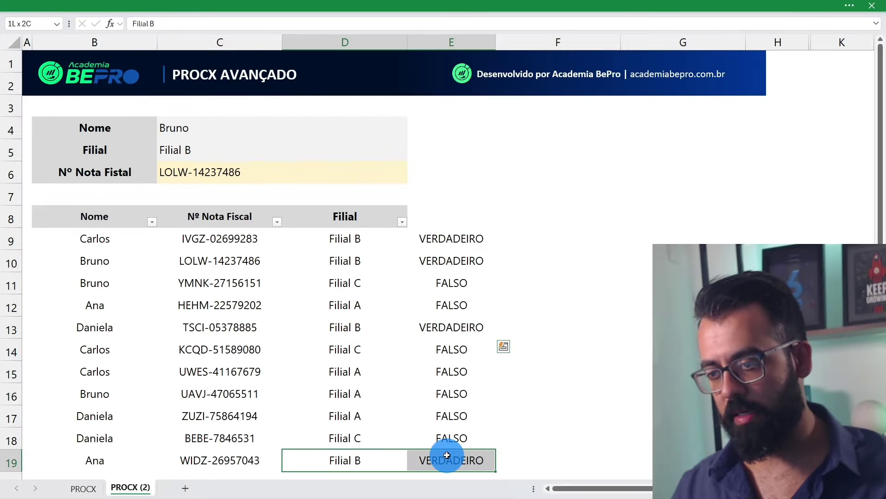
left_click(450, 241)
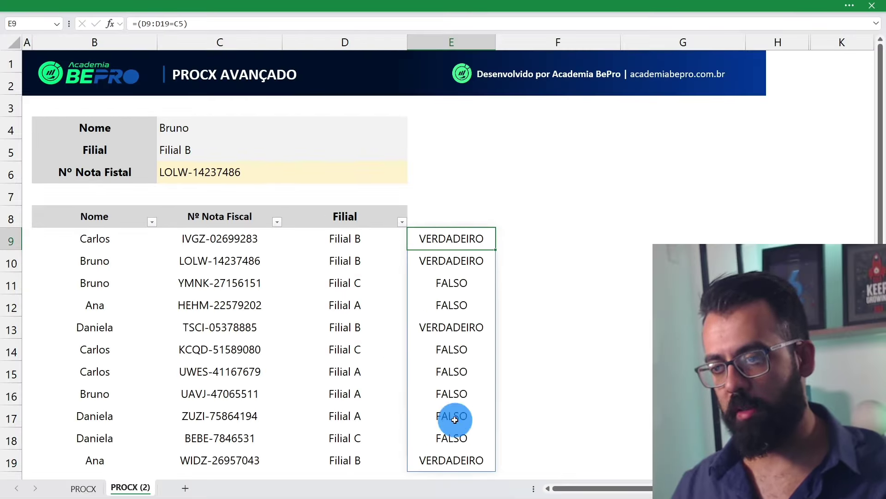
- Copy the Nome condition from the PROCX formula and enter =(B9:B19=C4) in F9
left_click(207, 171)
double_click(204, 172)
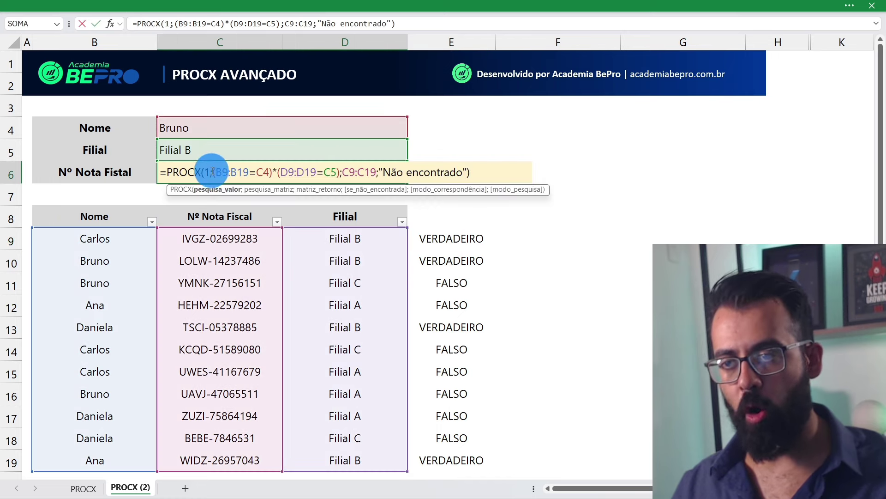
left_click_drag(213, 172, 248, 174)
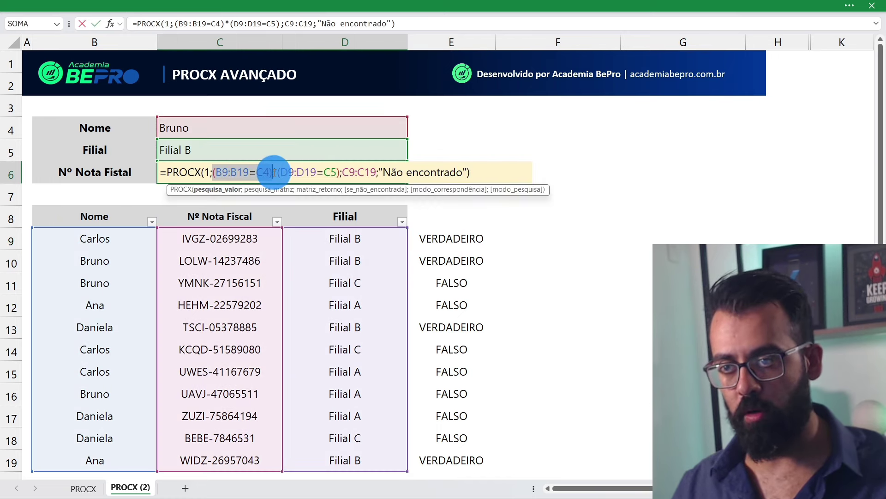
left_click(529, 237)
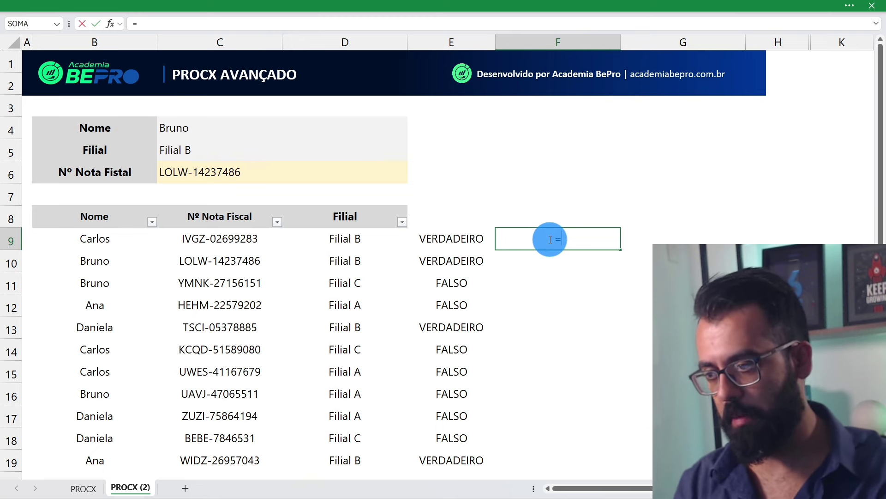
type("(B9:B19=")
type("(B9:B19=C4)")
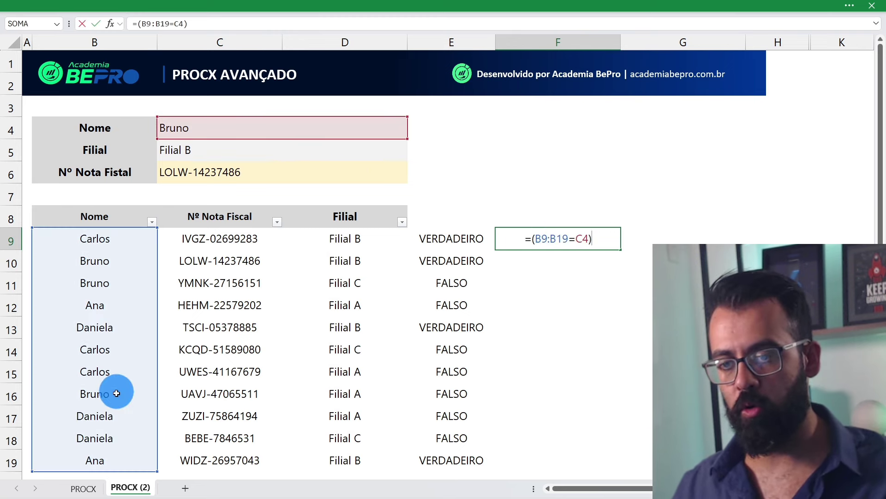
key("Return")
- Compare the Filial and Nome flags row by row, highlighting where both are VERDADEIRO
left_click(597, 234)
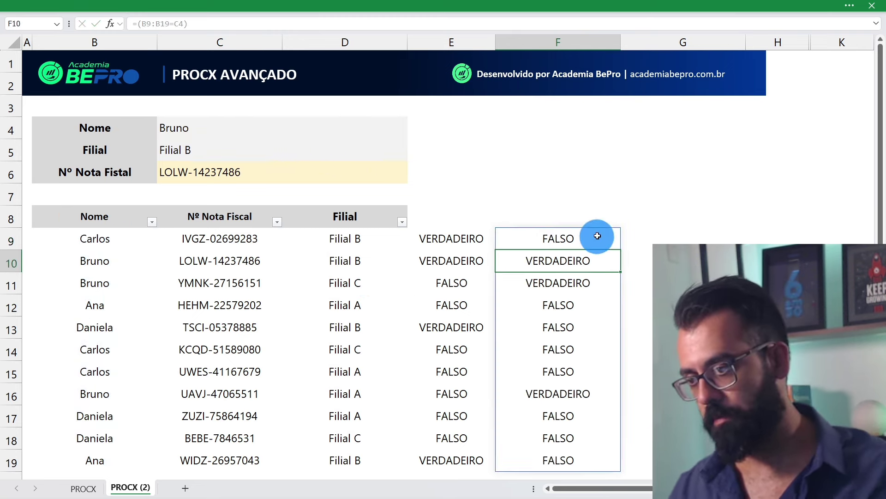
left_click_drag(466, 234, 552, 237)
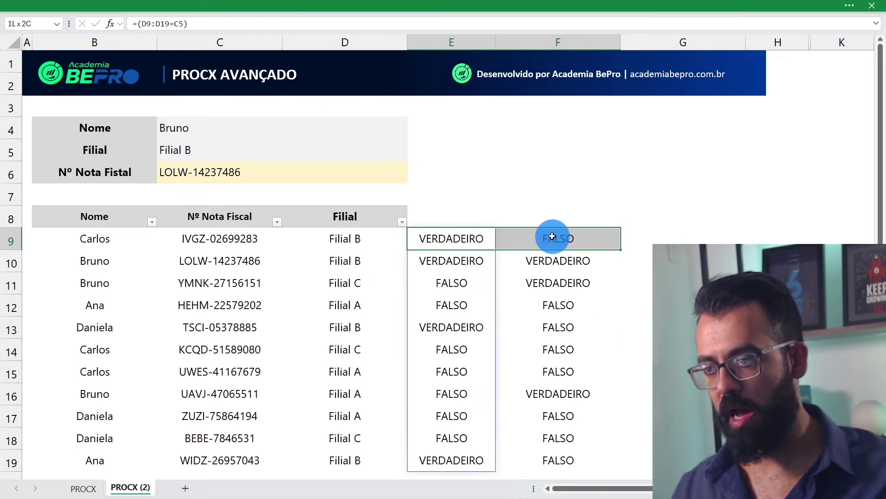
left_click_drag(459, 257, 549, 261)
left_click_drag(462, 331, 530, 329)
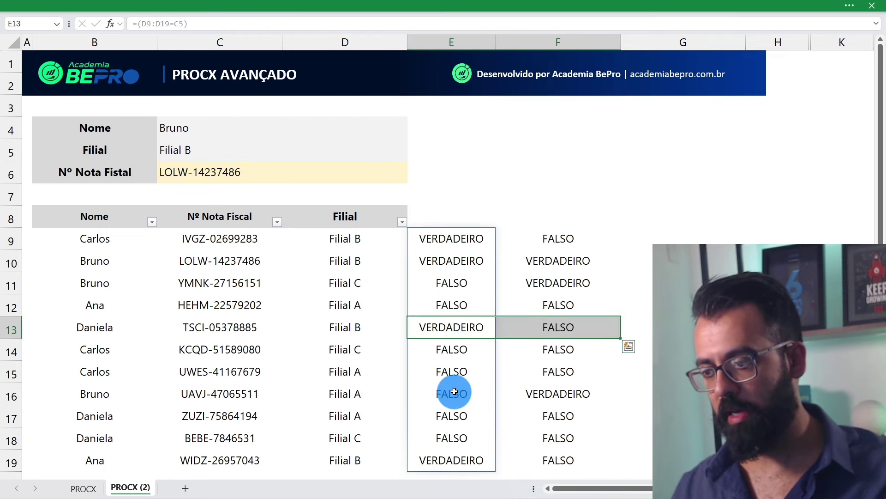
left_click_drag(454, 392, 518, 389)
left_click(234, 175)
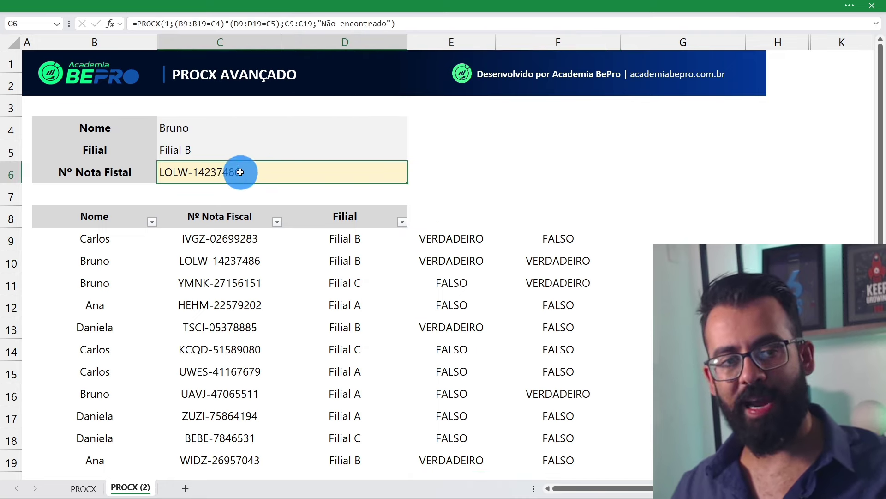
left_click_drag(464, 261, 518, 259)
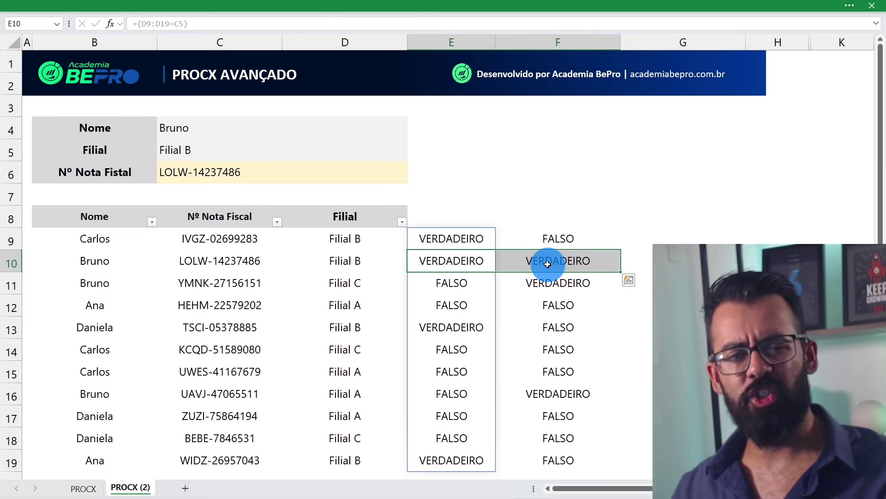
double_click(231, 171)
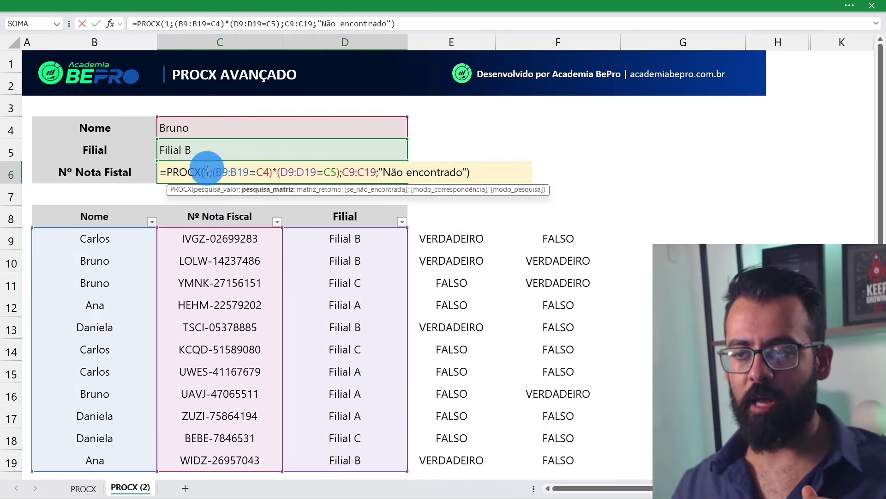
left_click(207, 169)
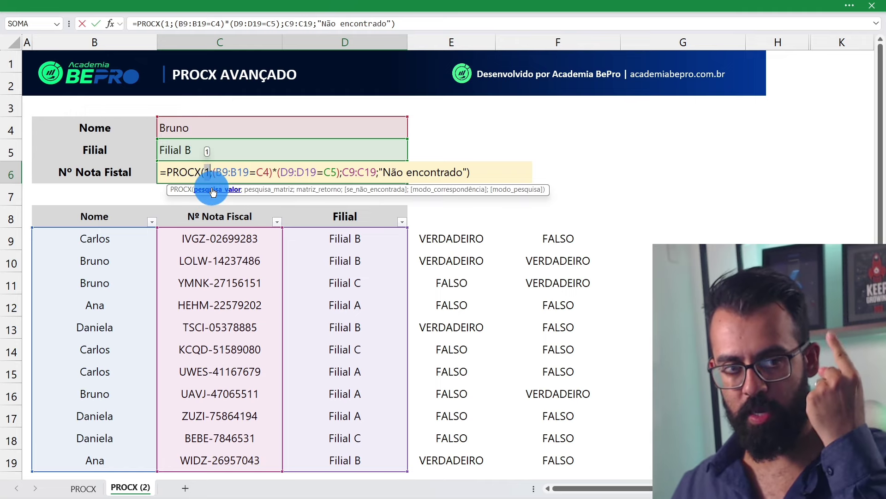
key("ctrl+Return")
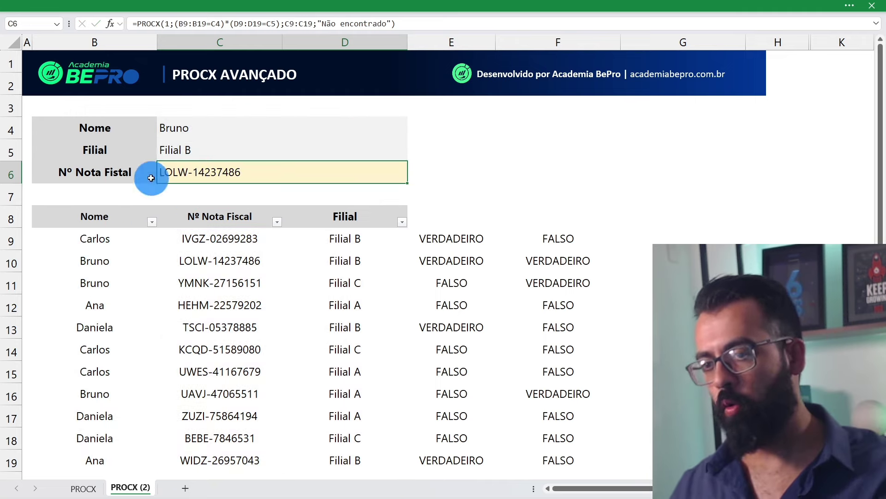
double_click(205, 172)
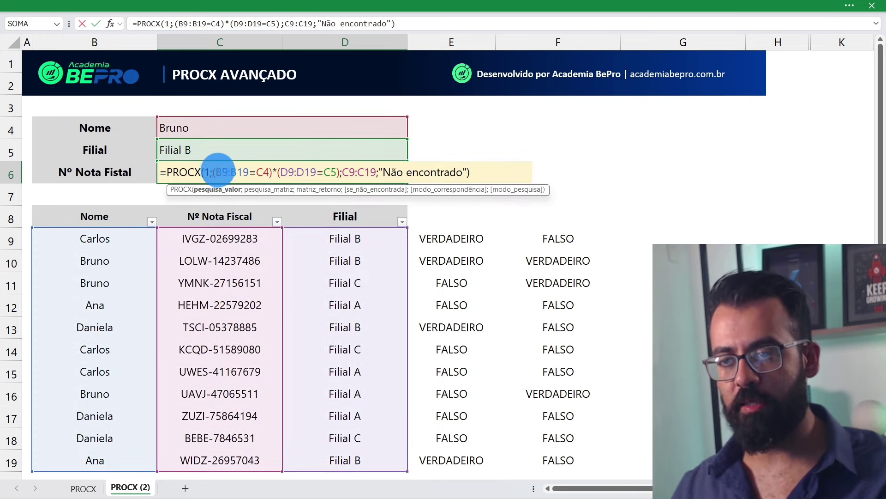
left_click_drag(217, 172, 267, 169)
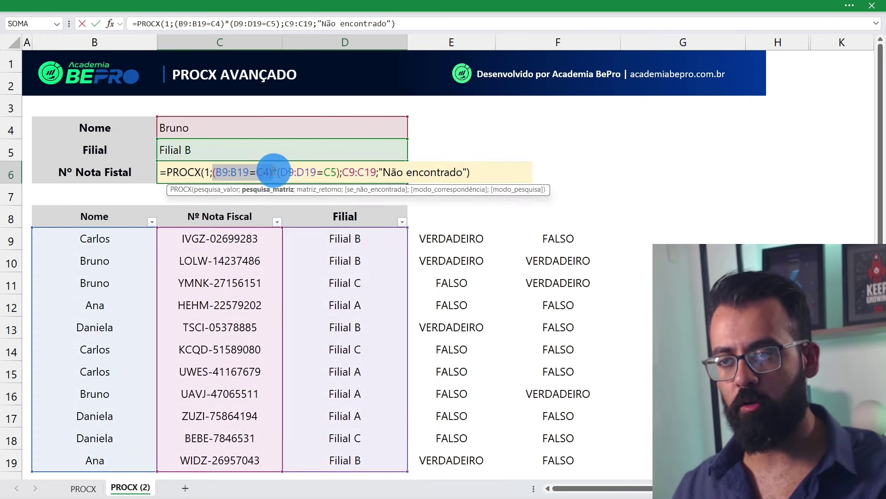
left_click(274, 171)
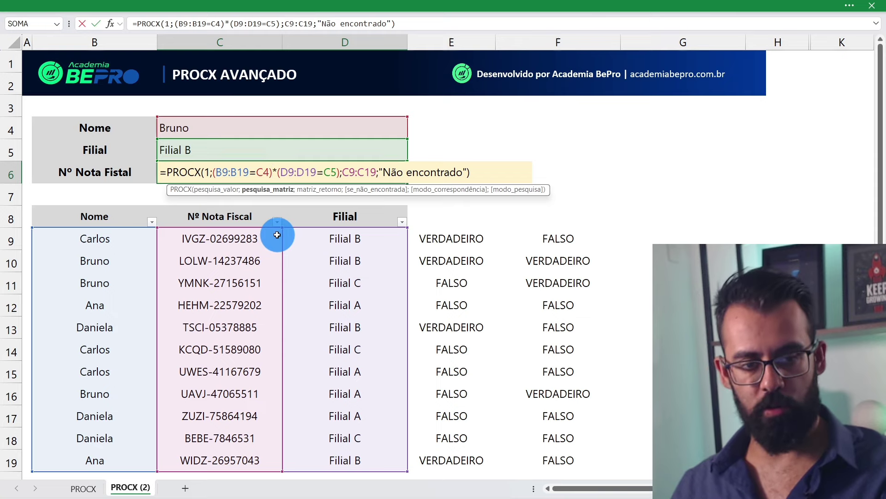
key("ctrl+Return")
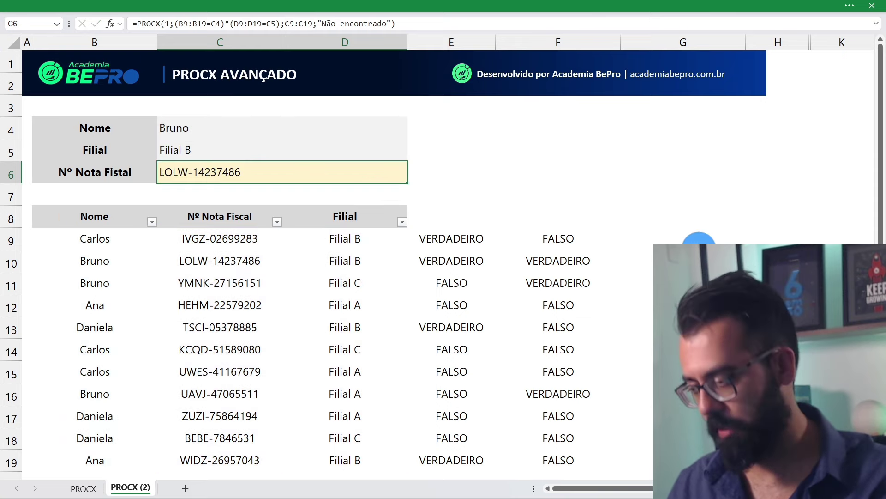
- Enter the note 'VERDADEIRO =1' in cell F5
scroll(449, 264, "right", 3)
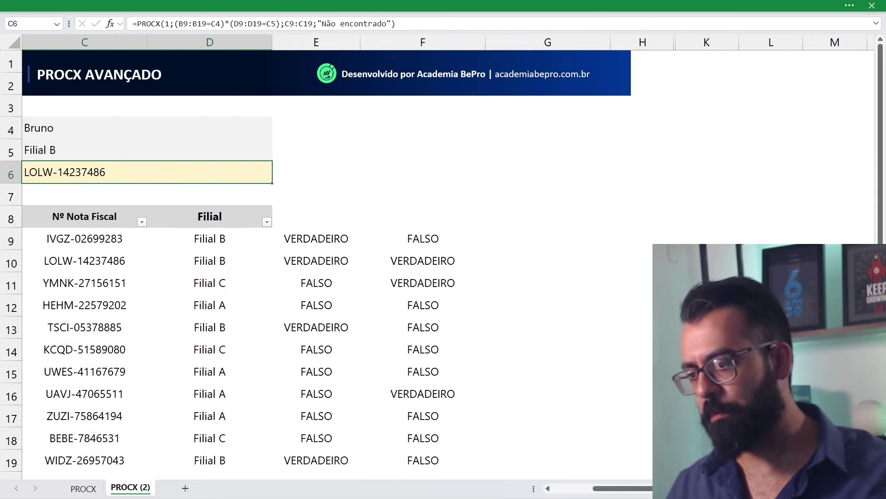
scroll(448, 264, "down", 1)
left_click(396, 170)
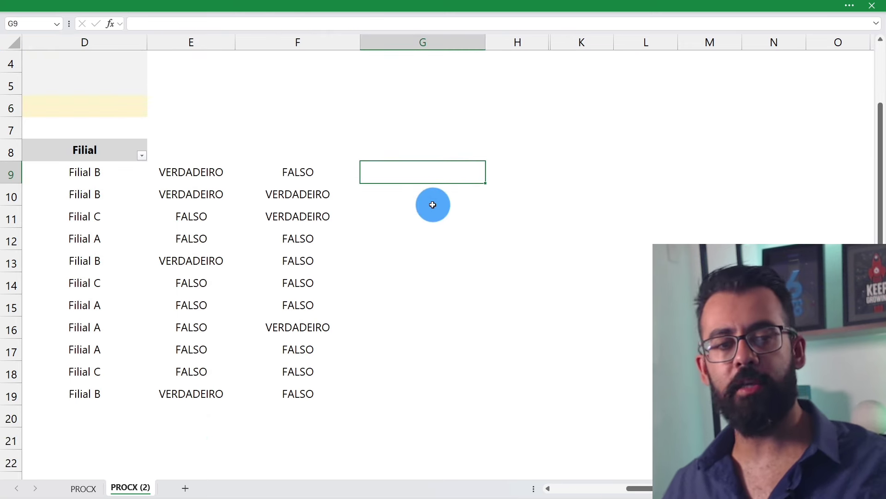
left_click(296, 90)
type("VERDA")
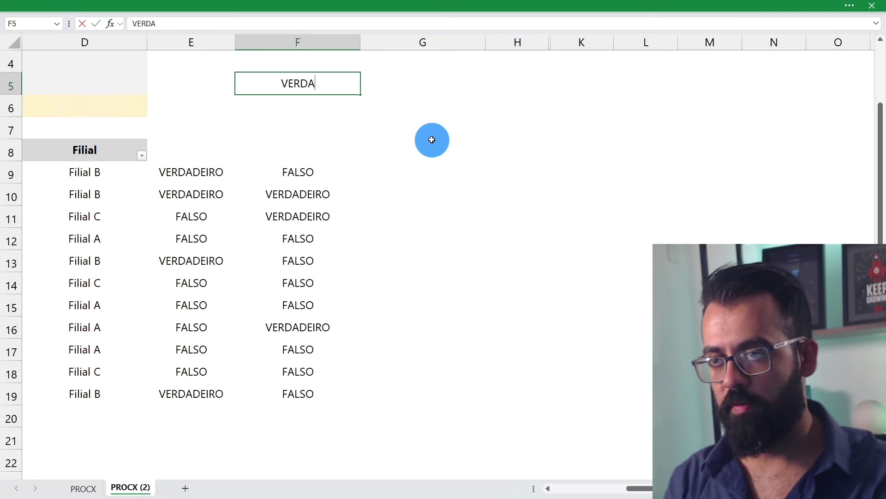
type("DEIRO =1")
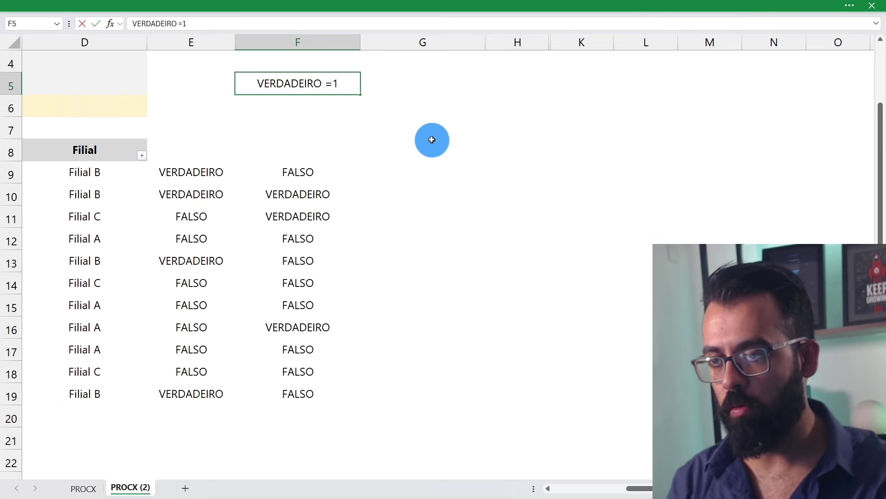
key("Return")
type("FALSO -")
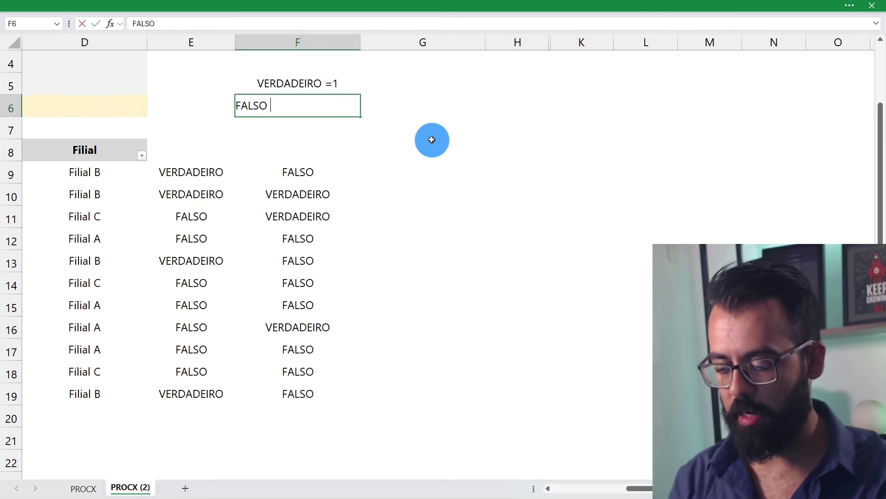
- Correct and enter the note 'FALSO = 0' in cell F6
key("BackSpace")
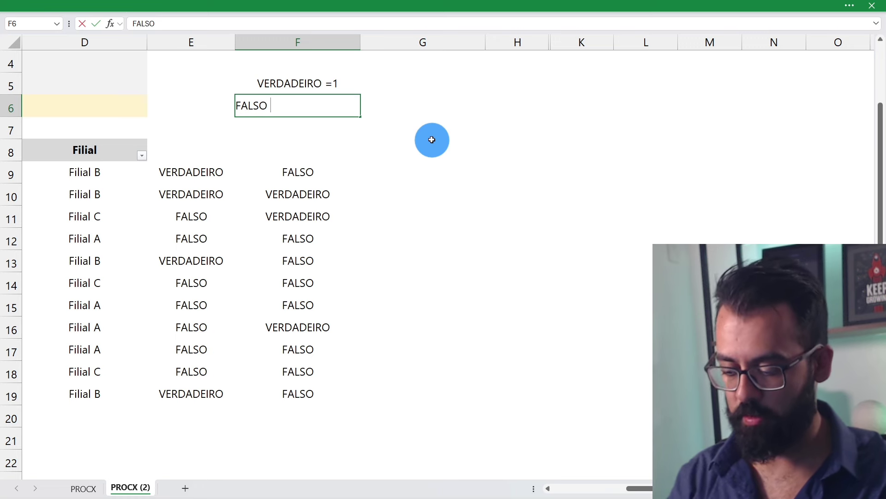
type("= 0")
key("Return")
- Enter the product formula =E9*F9 in cell G9
left_click(419, 169)
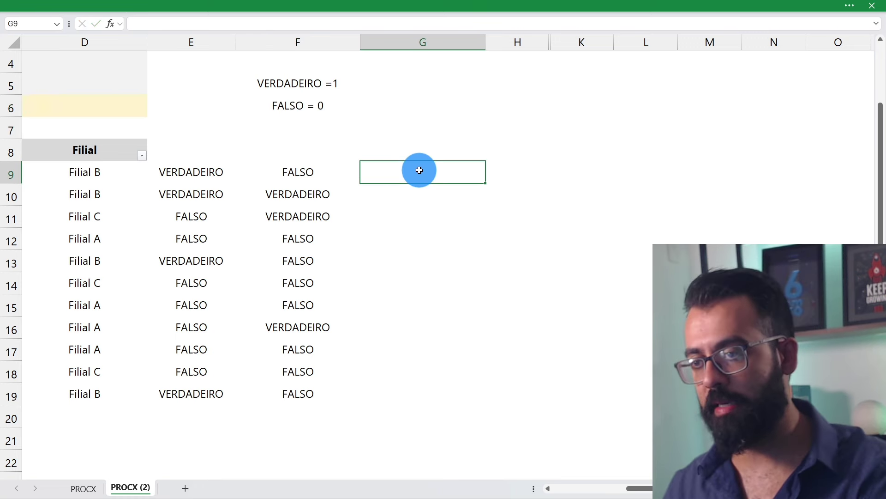
type("=")
left_click(203, 174)
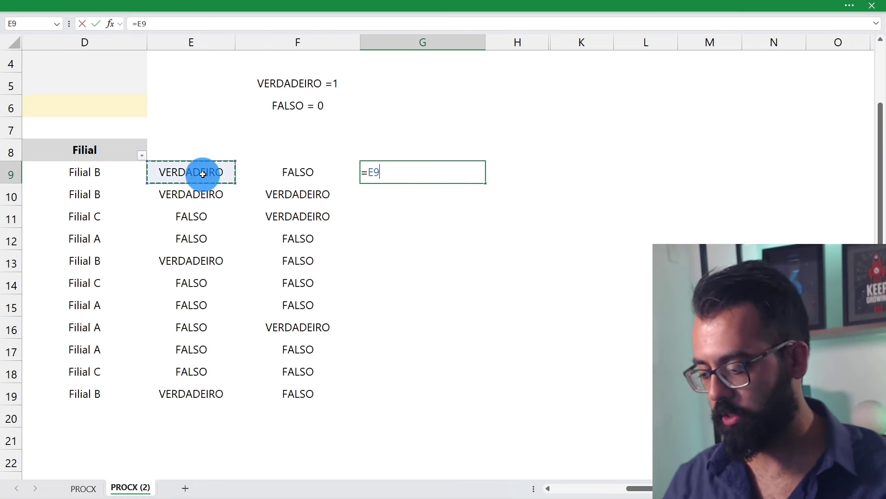
type("*")
left_click(274, 167)
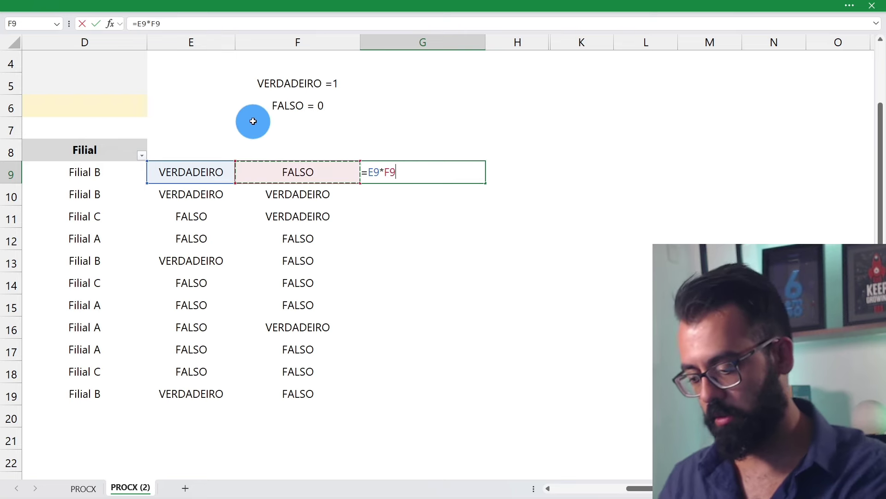
key("Return")
- Fill the G9 formula down through G19
left_click(439, 168)
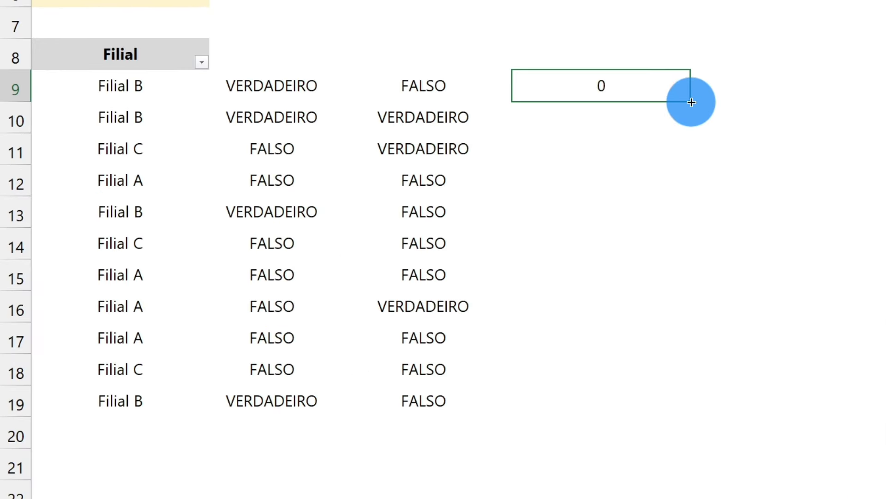
left_click_drag(485, 183, 480, 396)
left_click_drag(682, 405, 679, 415)
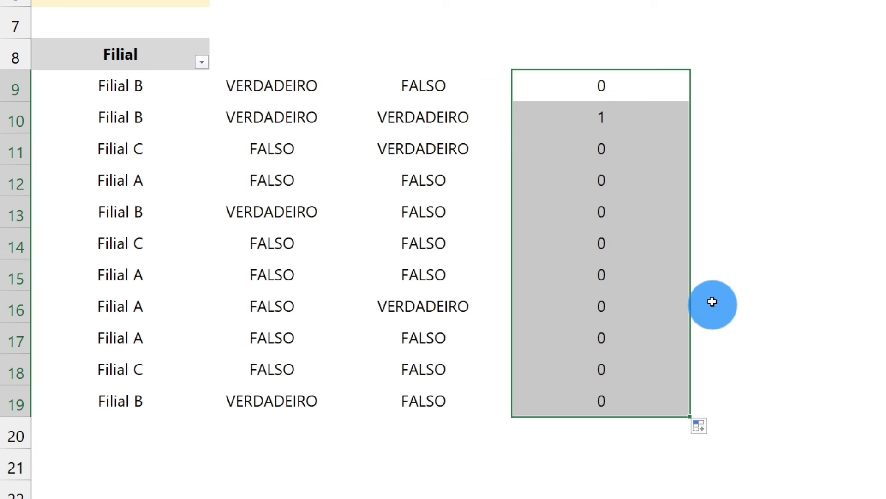
left_click_drag(254, 119, 557, 114)
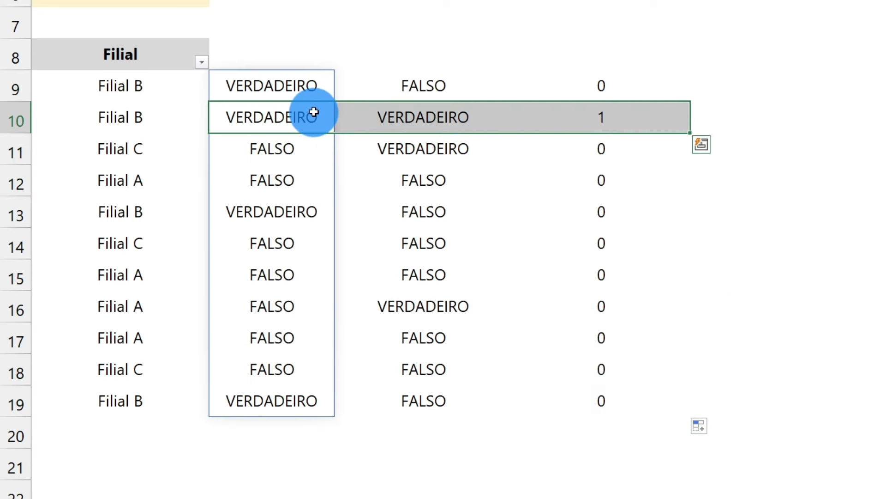
left_click(622, 111)
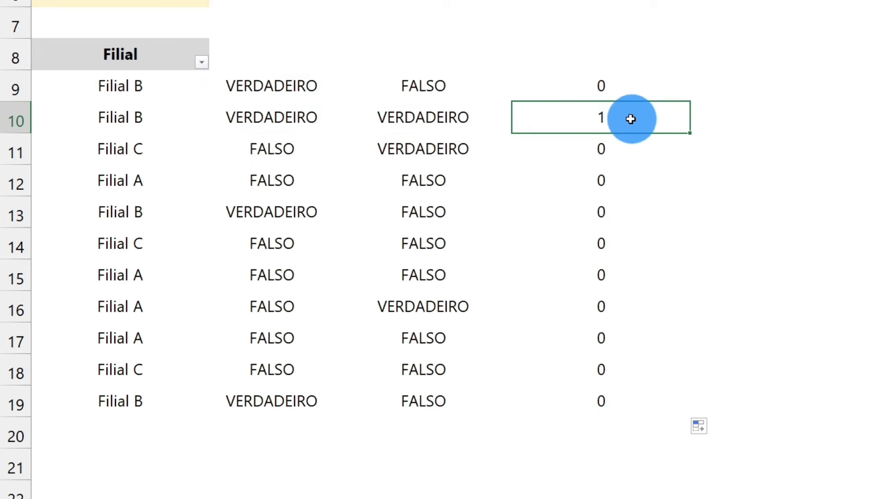
left_click_drag(631, 119, 167, 111)
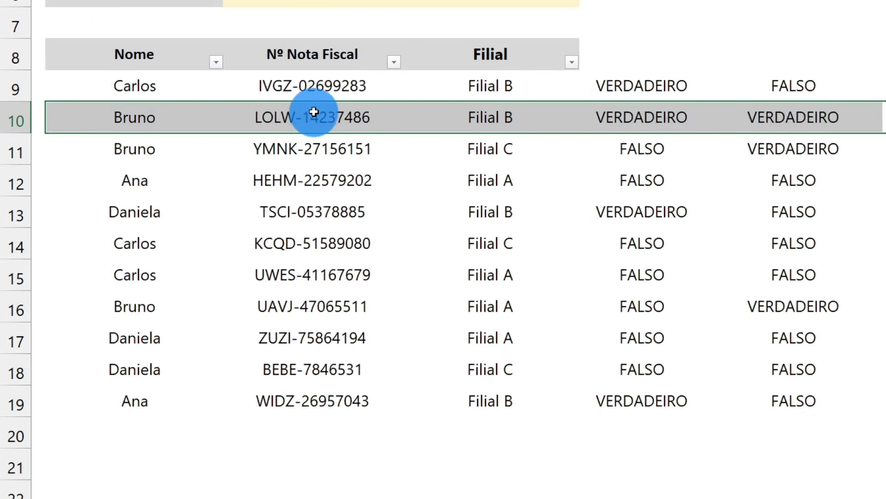
left_click(314, 114)
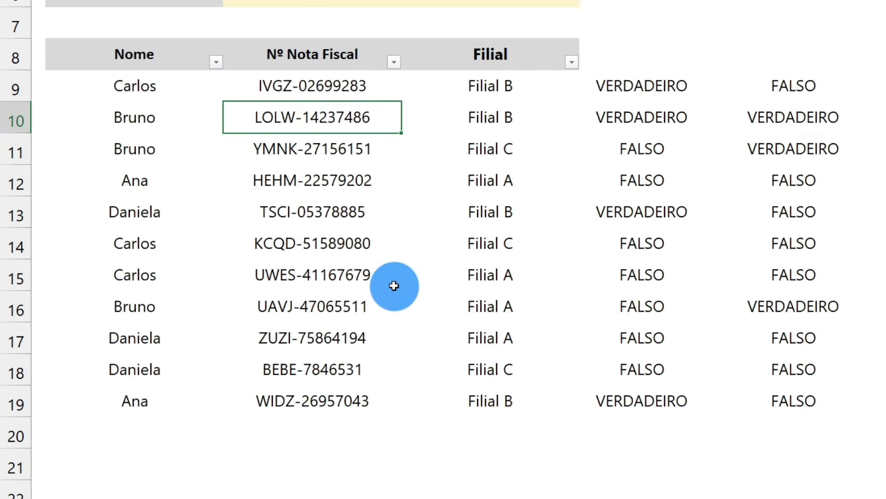
scroll(394, 286, "up", 1)
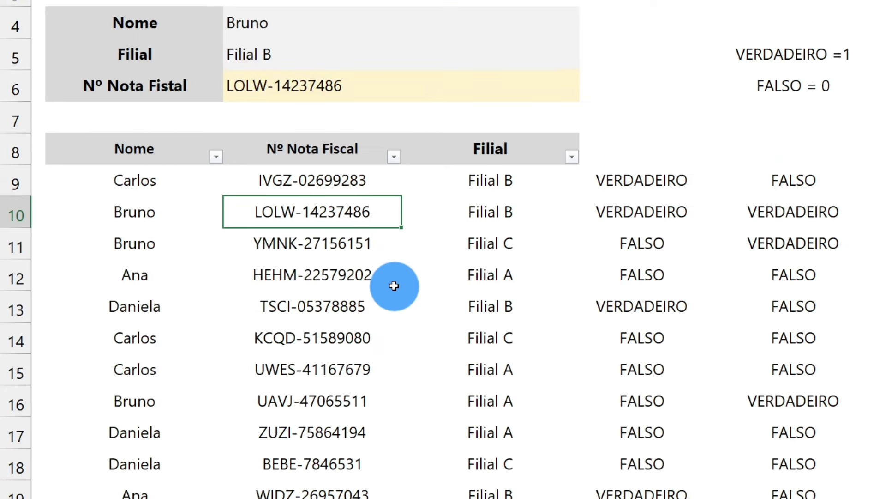